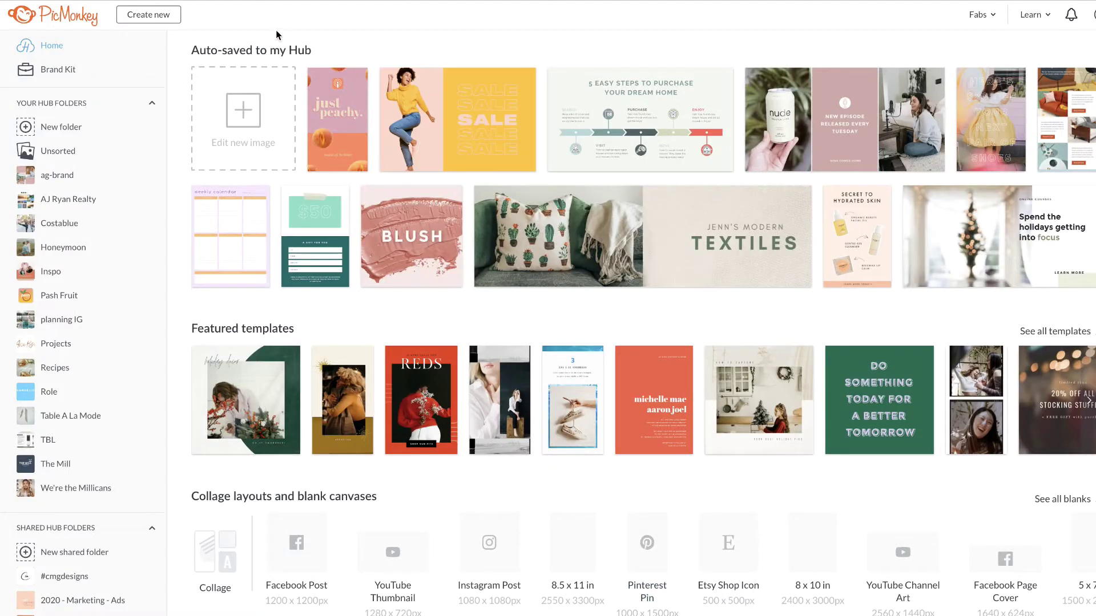
Step: Open the Hub's choices for starting a new image
click(170, 15)
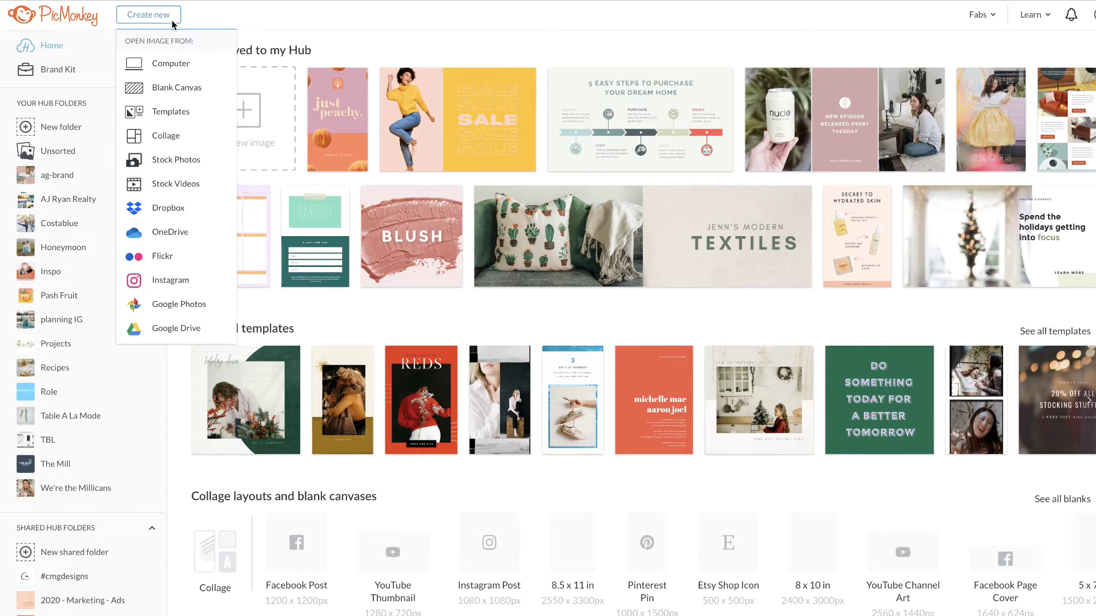
click(186, 117)
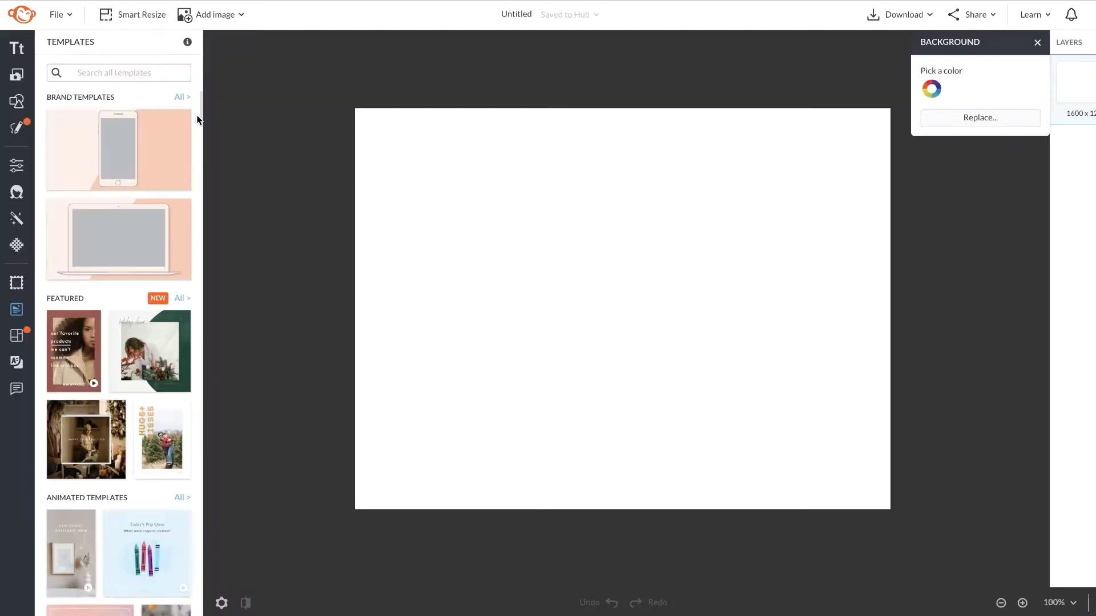
scroll(197, 114, down, 3)
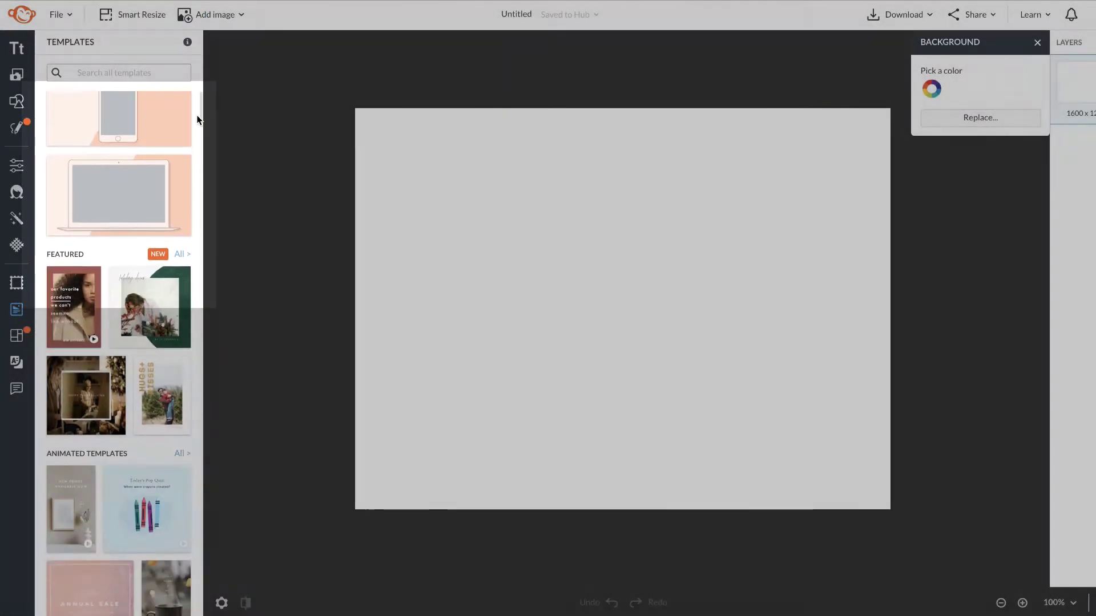
scroll(196, 114, down, 3)
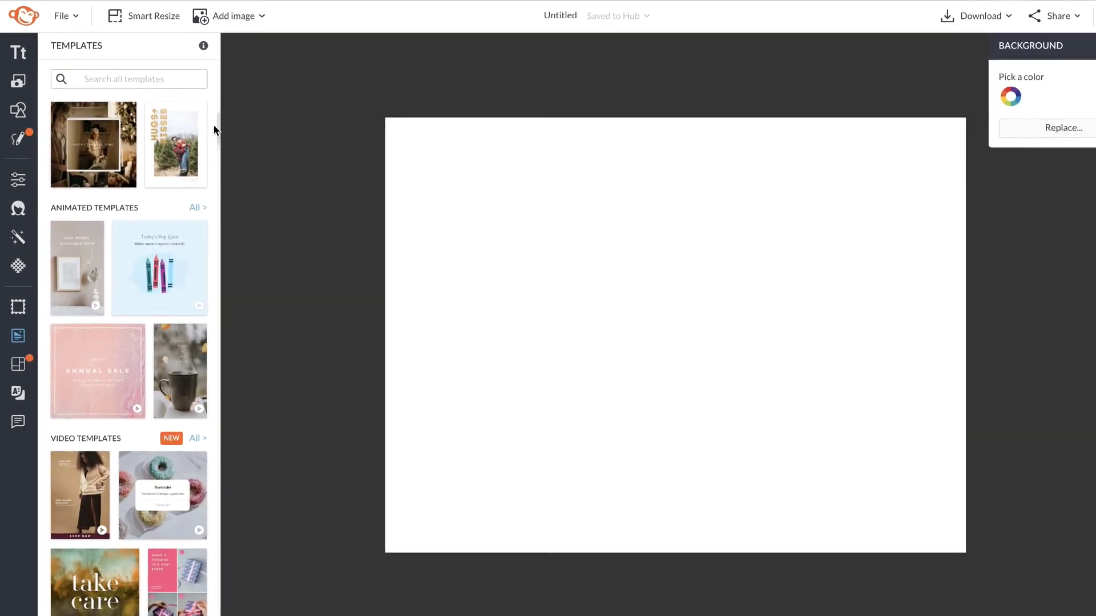
scroll(205, 120, down, 3)
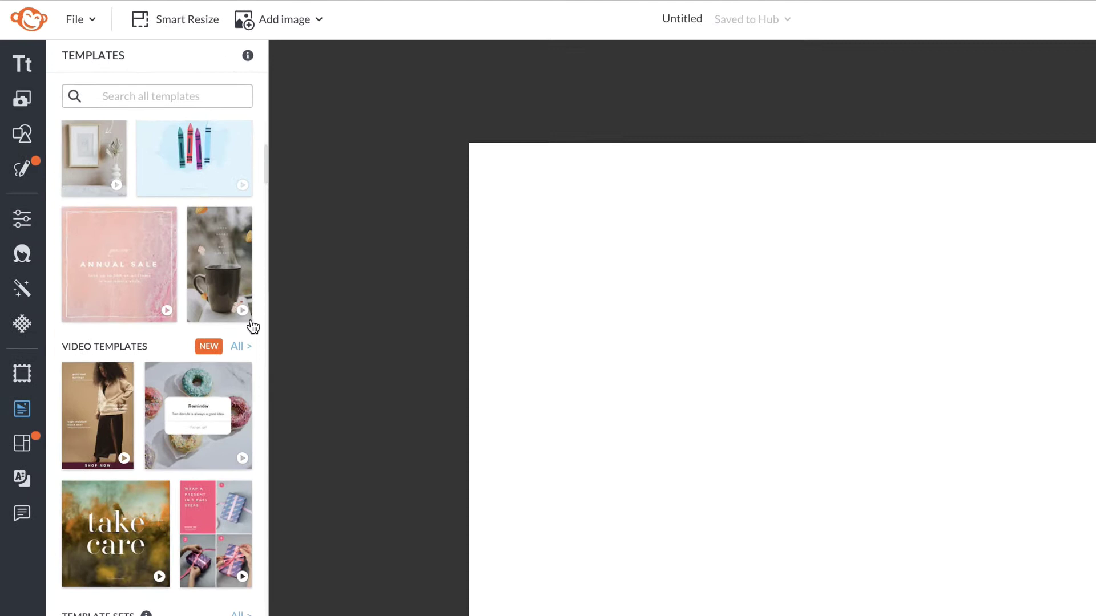
click(240, 338)
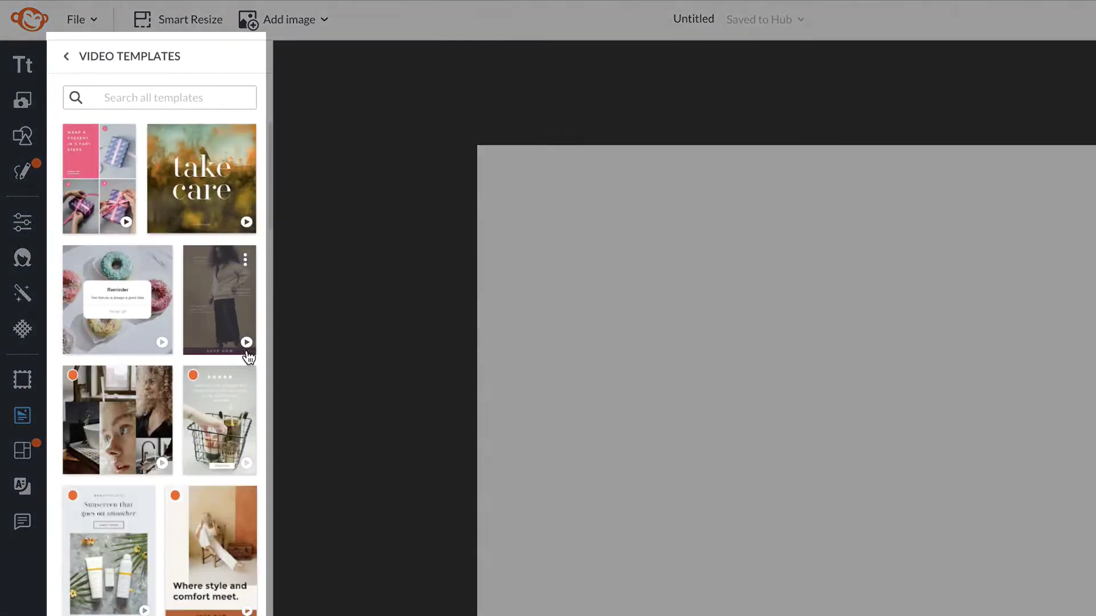
scroll(248, 357, down, 1)
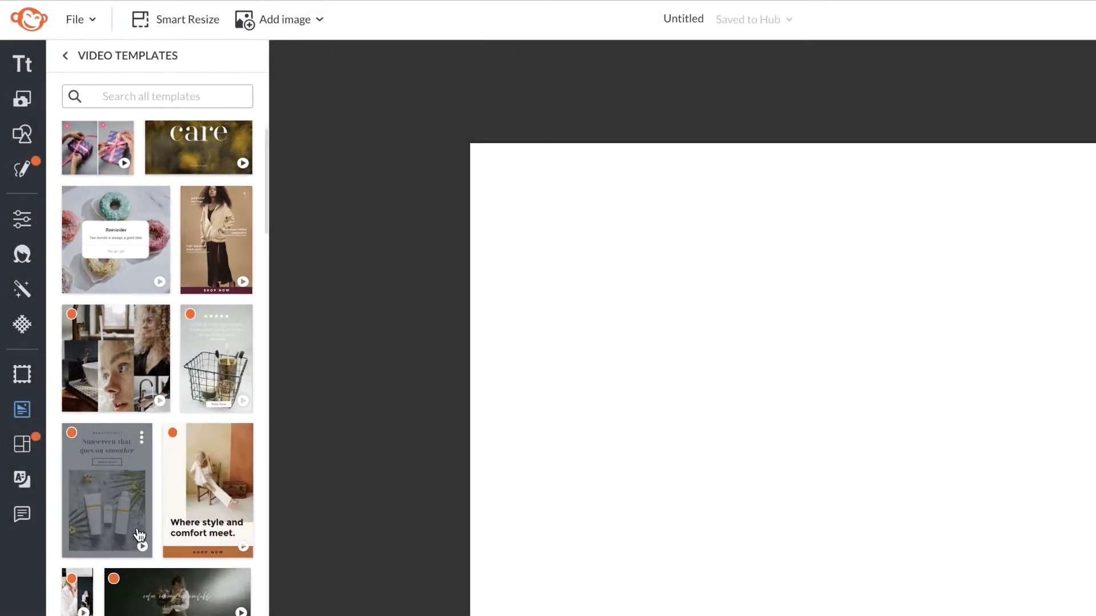
scroll(137, 526, down, 3)
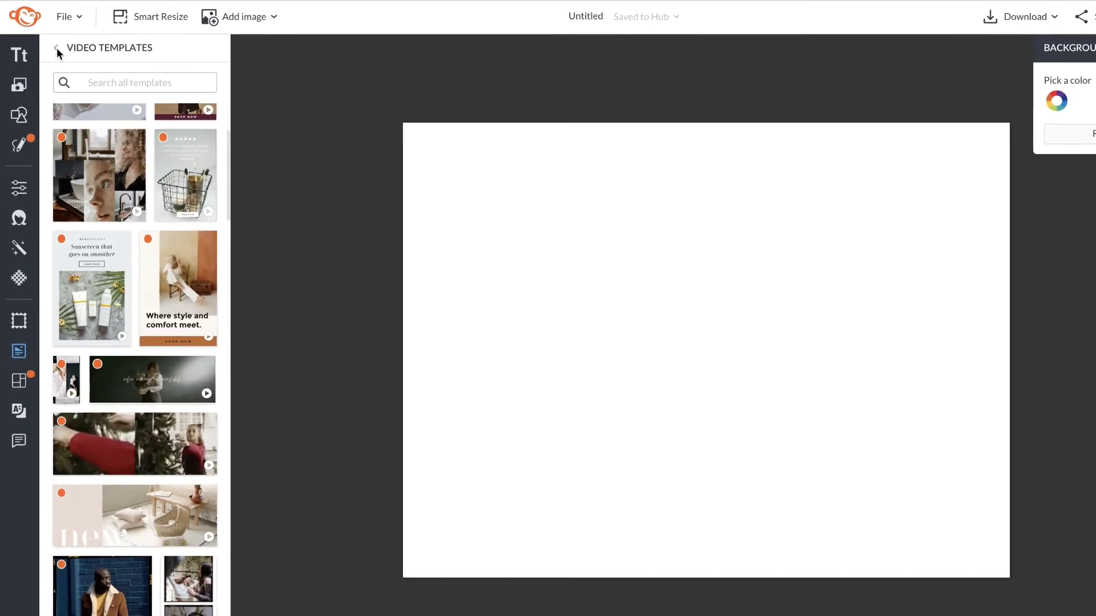
click(58, 49)
scroll(221, 209, down, 3)
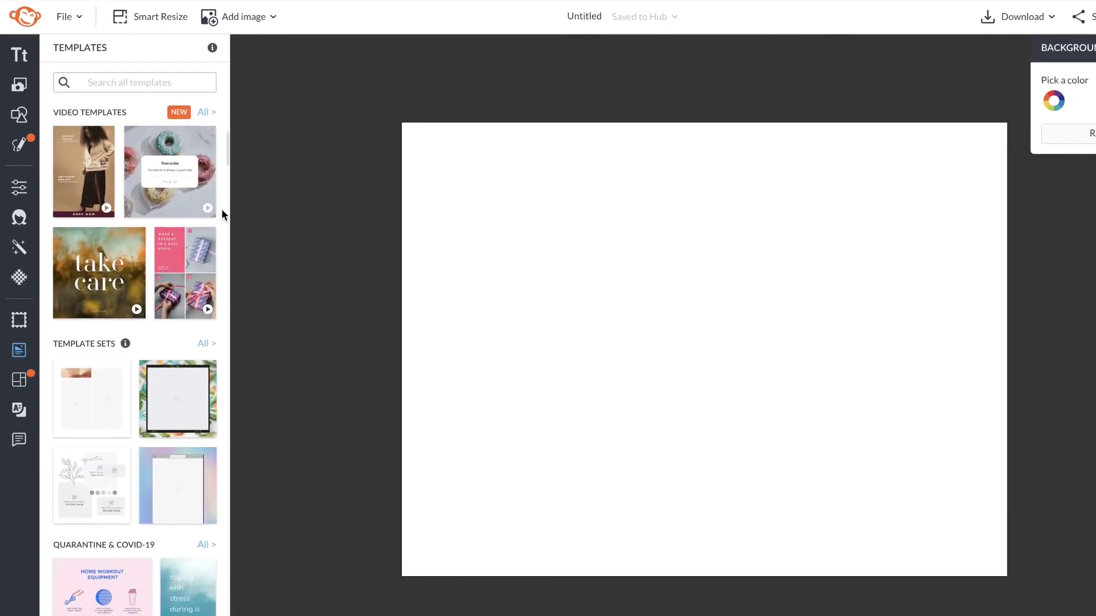
scroll(222, 208, down, 2)
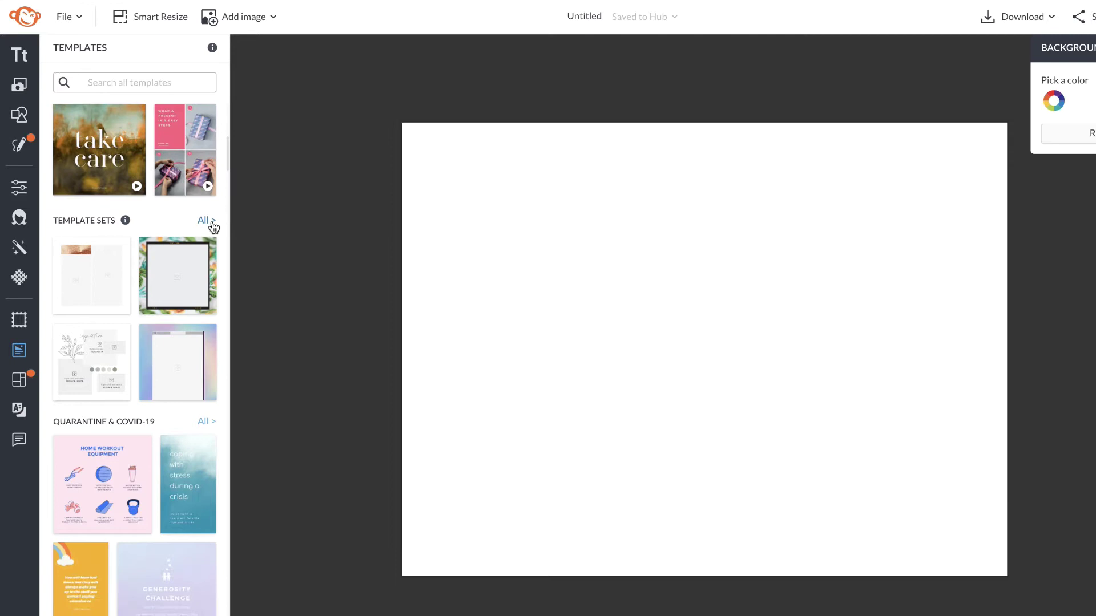
Step: Browse the template sets and look through every template in the Vista Bonita set
click(205, 218)
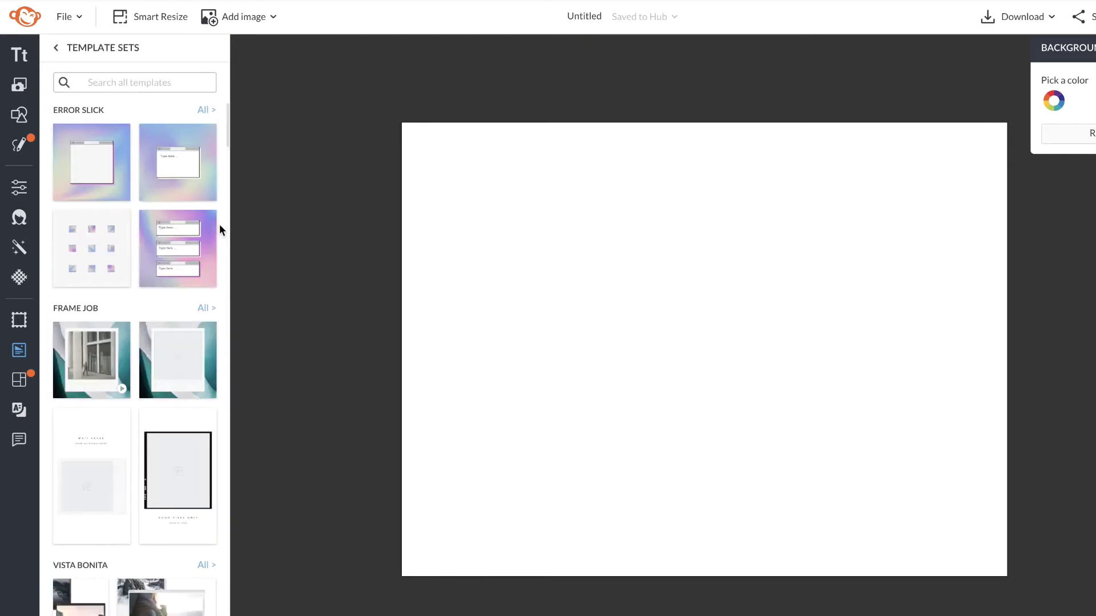
scroll(220, 226, down, 3)
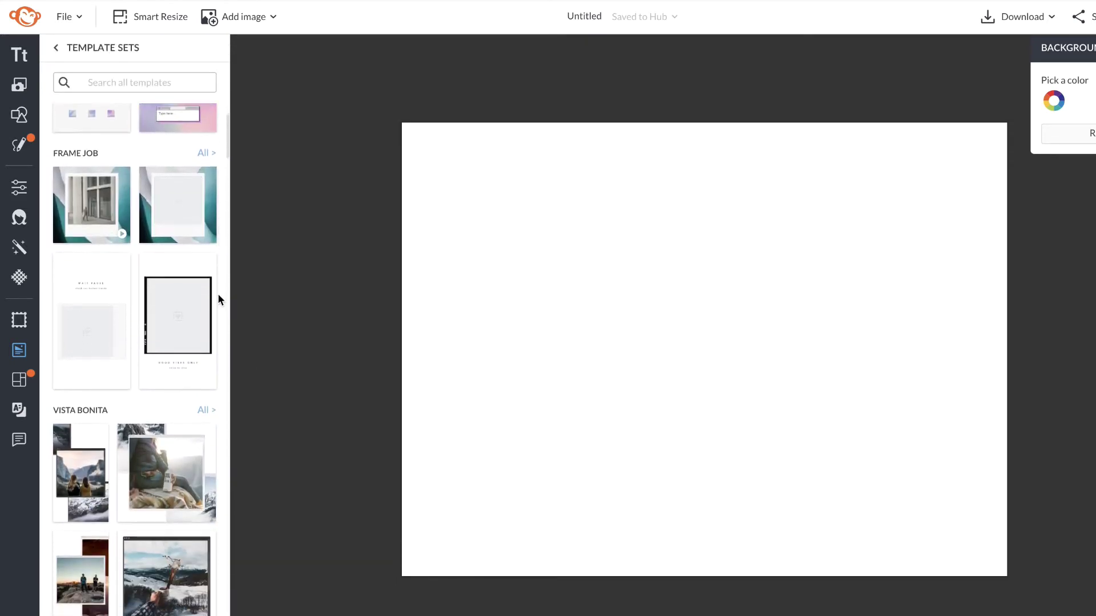
click(205, 410)
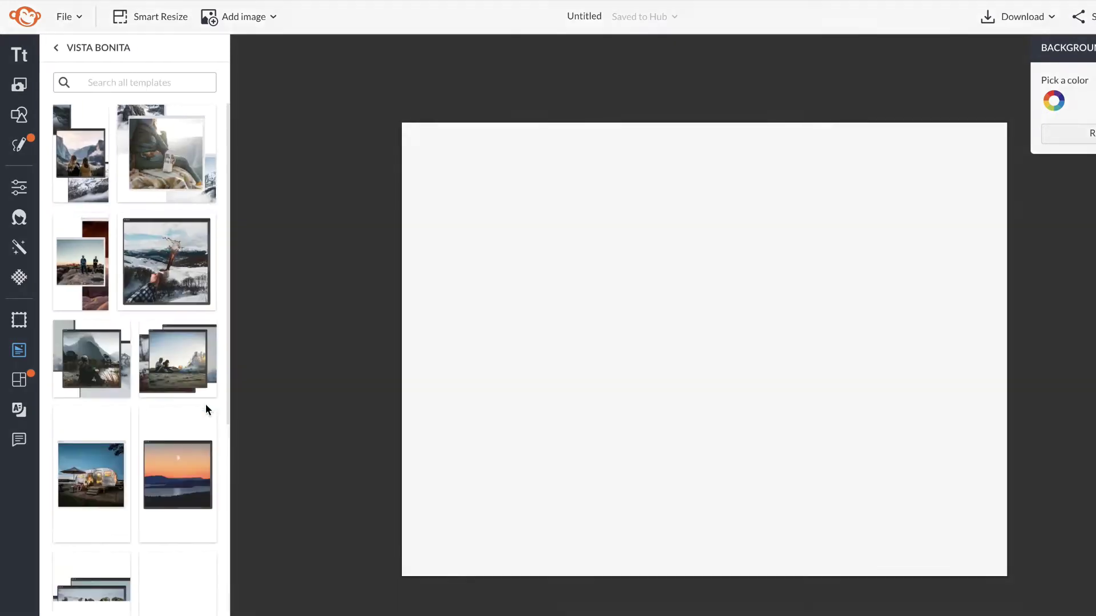
scroll(207, 410, down, 2)
scroll(207, 410, down, 2)
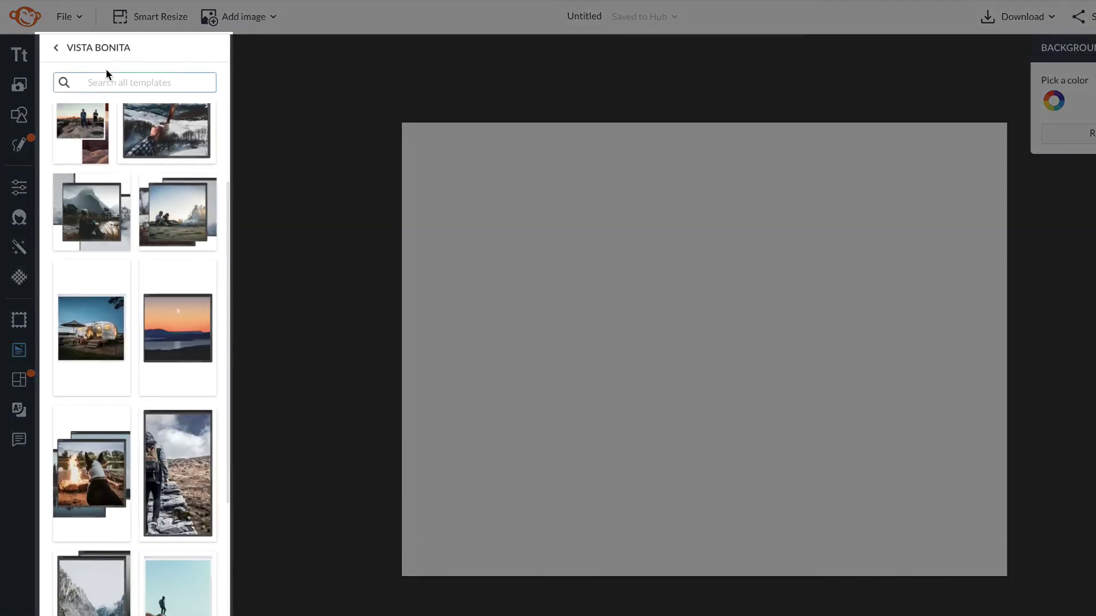
Step: Return to the main template overview and list all the YouTube templates
click(58, 49)
click(57, 51)
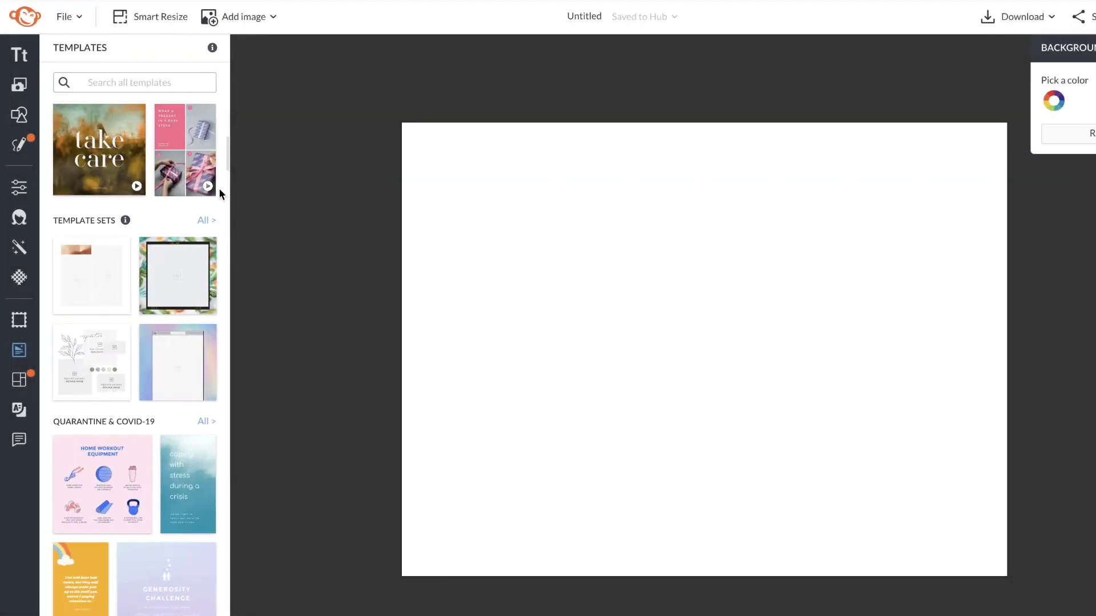
scroll(218, 187, down, 4)
scroll(219, 193, down, 5)
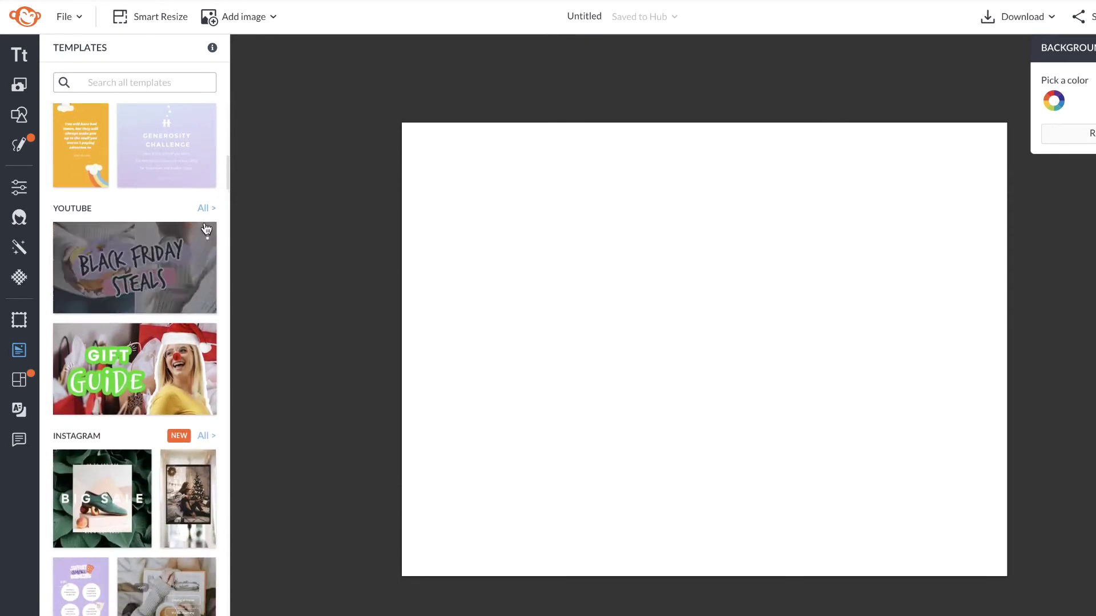
click(205, 209)
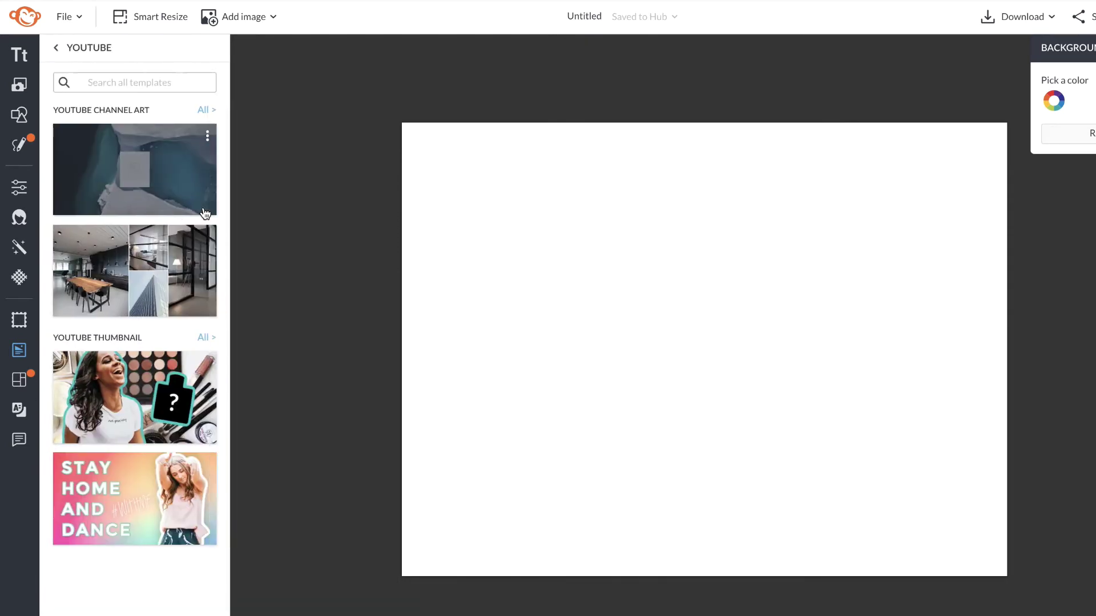
Step: List all YouTube Thumbnail templates and load Deliciously Easy Meals onto the canvas
click(206, 338)
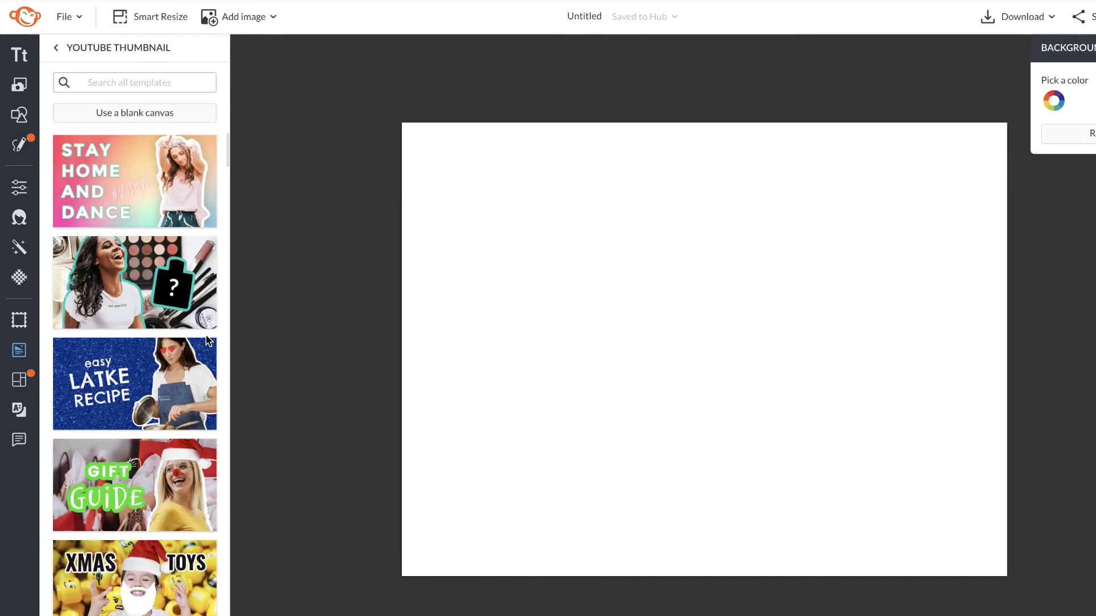
scroll(207, 341, down, 4)
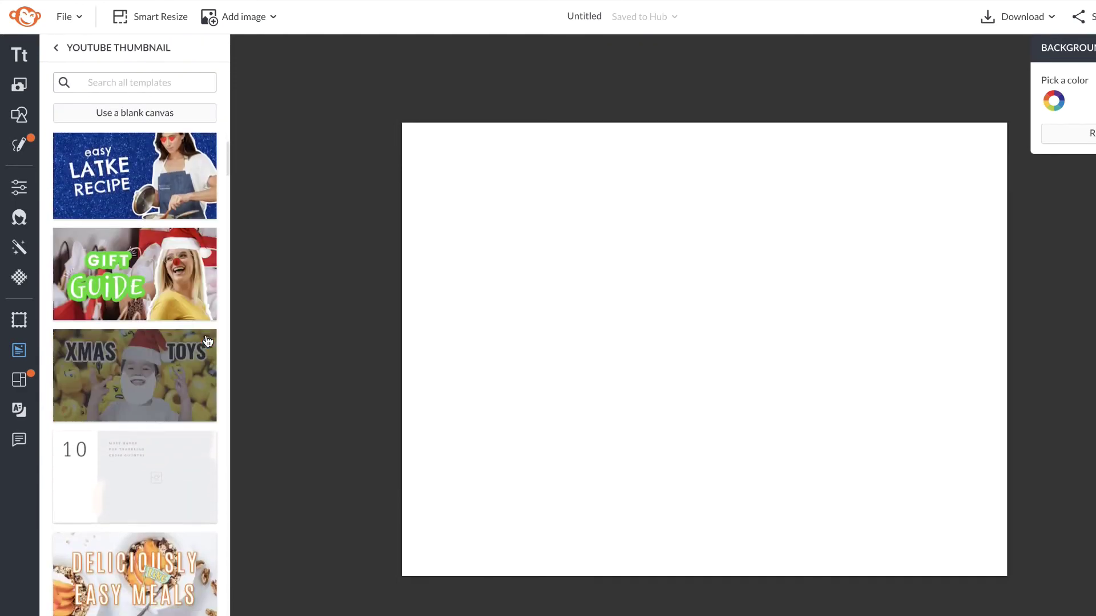
scroll(207, 340, down, 2)
click(165, 477)
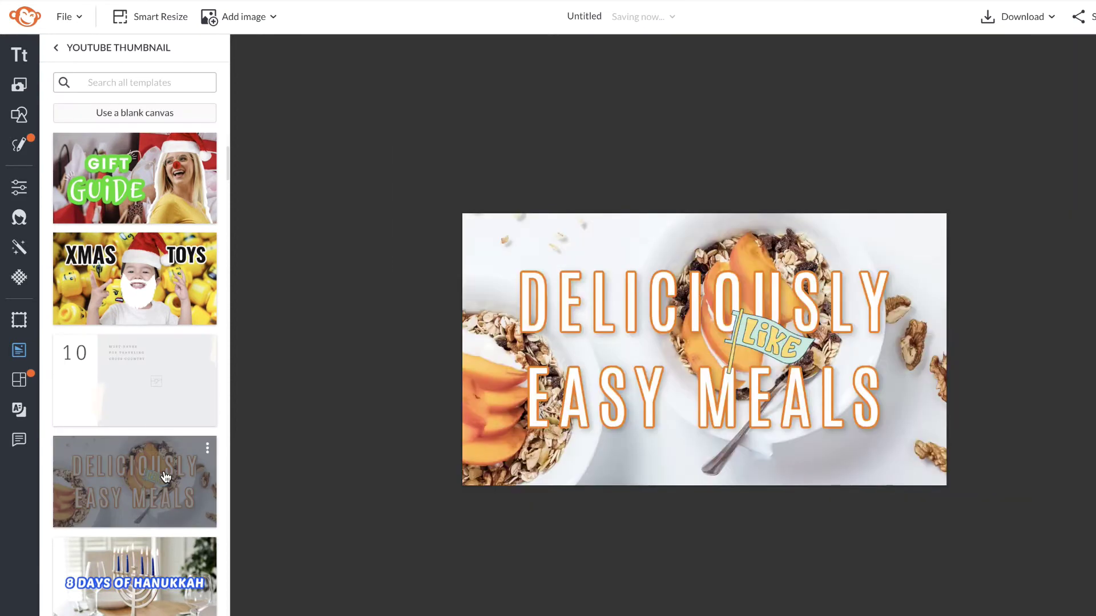
Step: Swap in the Christmas gift ideas template, then the Adult Lunch Ideas template
scroll(165, 477, down, 4)
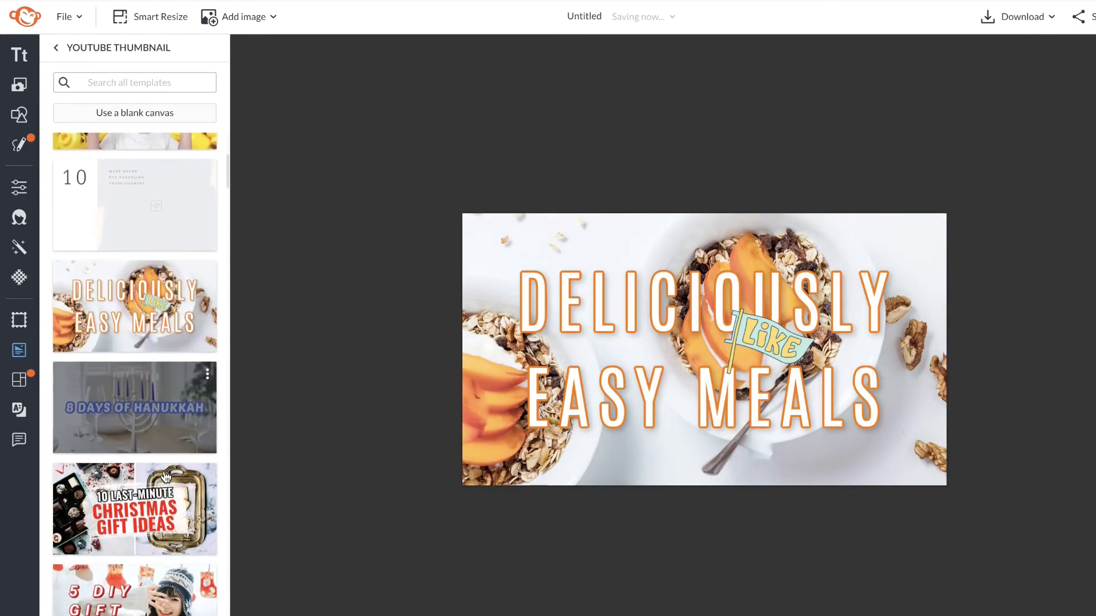
click(166, 520)
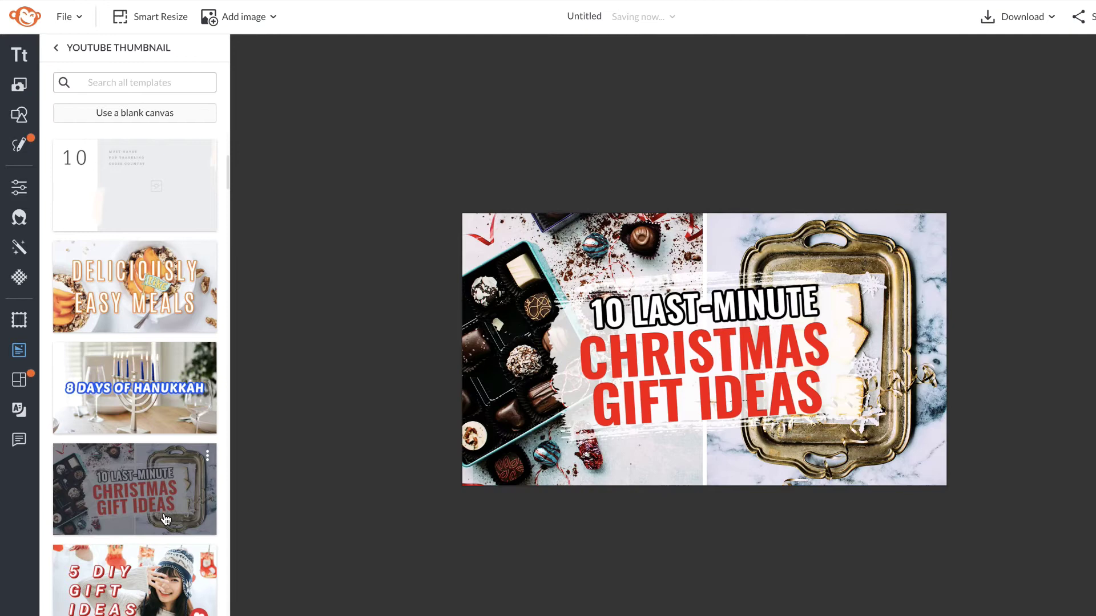
scroll(165, 518, down, 4)
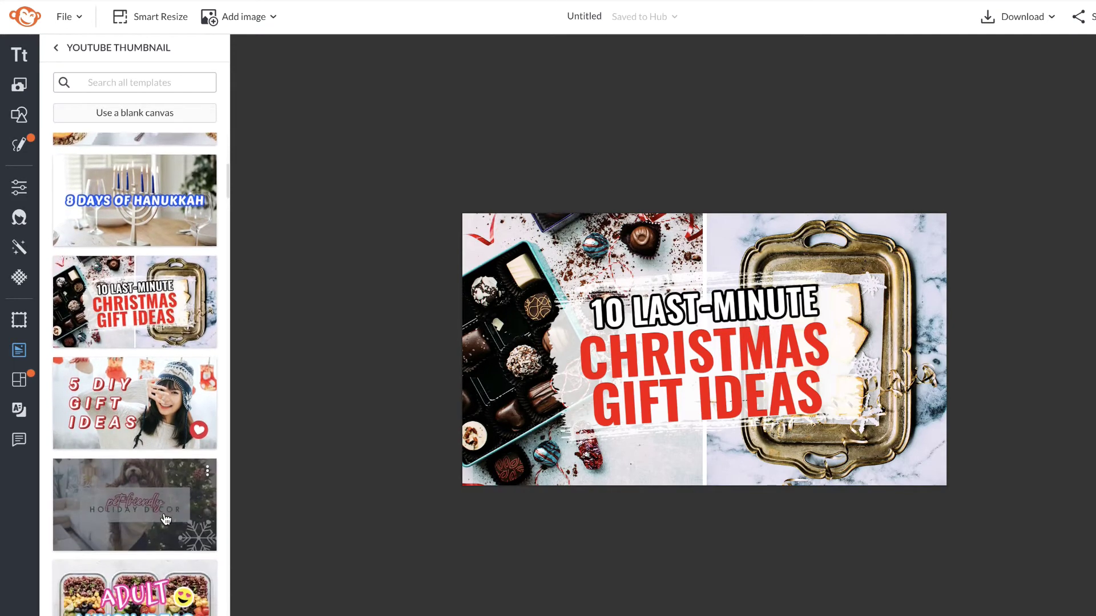
click(161, 579)
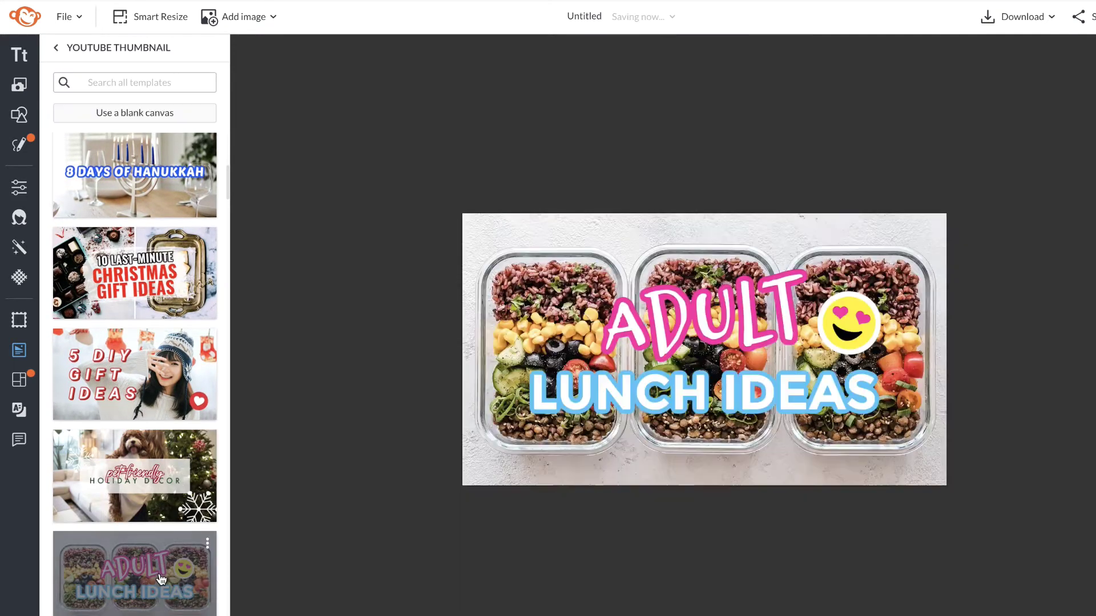
scroll(162, 579, up, 12)
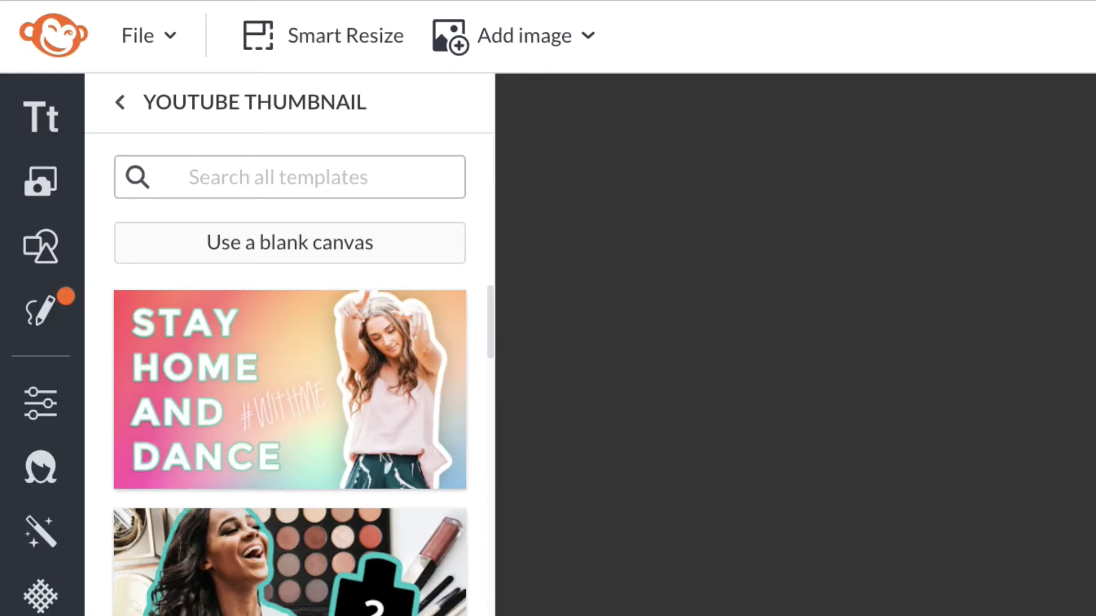
Step: Rerun the Calendar search, load Daily Calendar, and view all Weekly Calendar templates
click(421, 191)
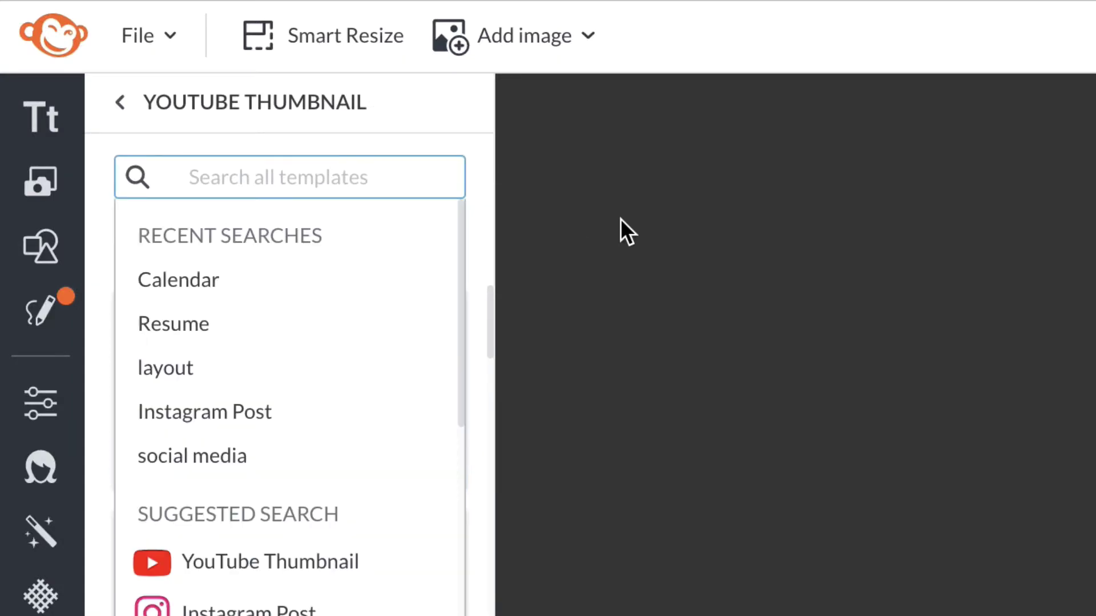
click(409, 278)
click(411, 285)
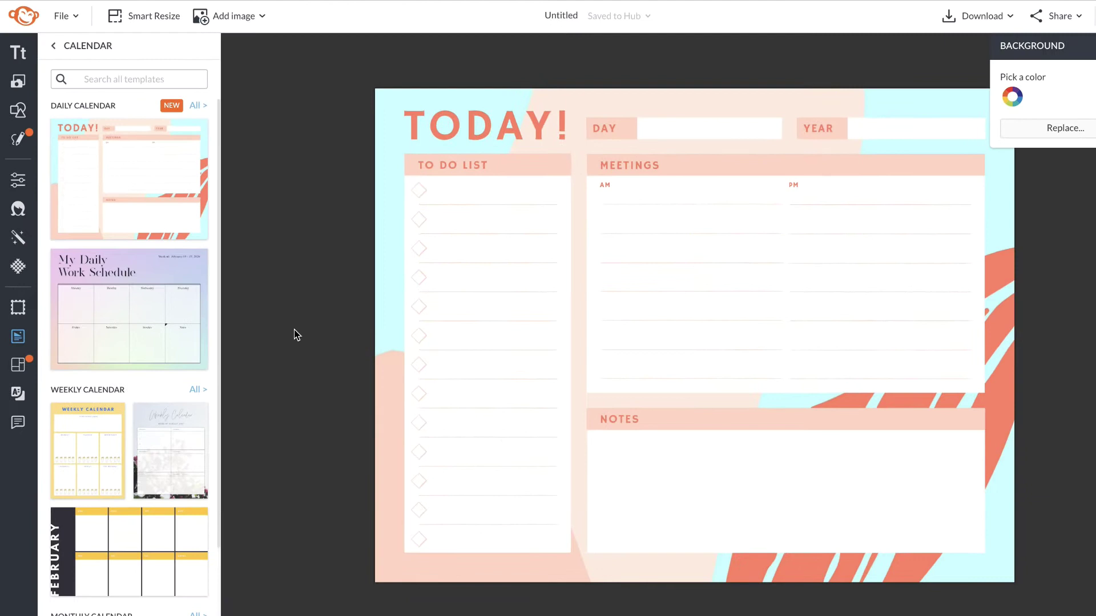
scroll(201, 336, down, 2)
click(197, 320)
scroll(197, 320, down, 5)
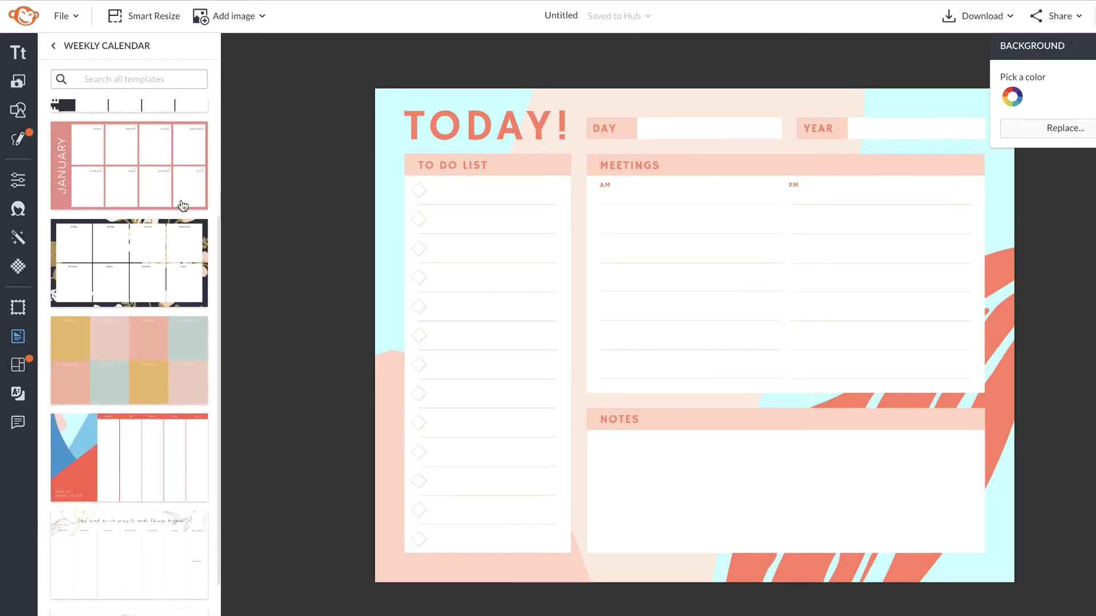
Step: Search the templates for 'card', then for 'resume', and browse the results
click(132, 79)
text(card)
key(Return)
scroll(198, 145, down, 3)
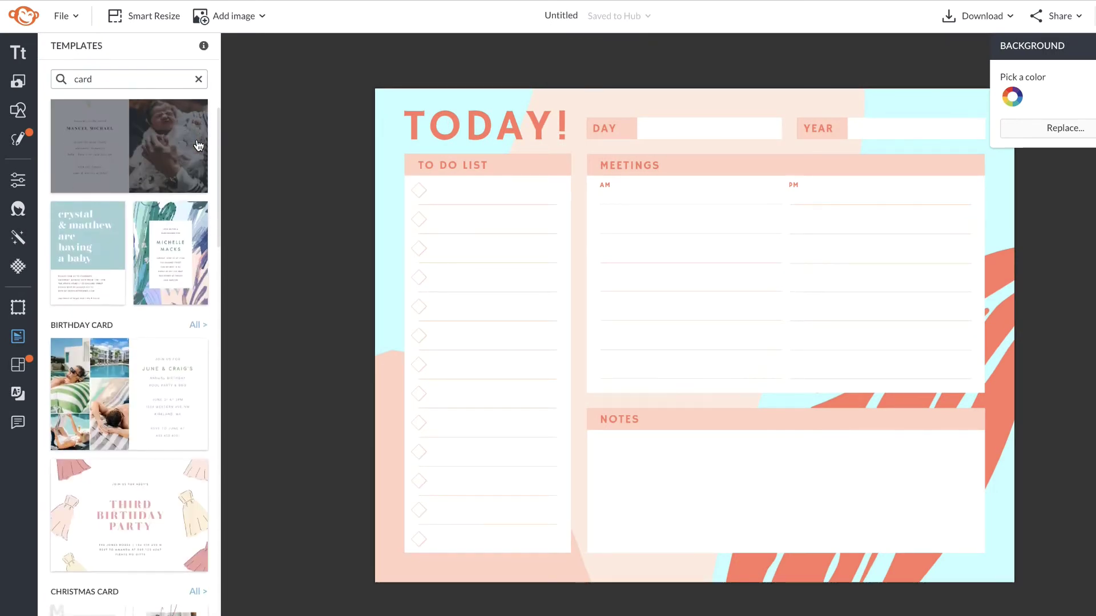
scroll(198, 145, down, 3)
double_click(166, 79)
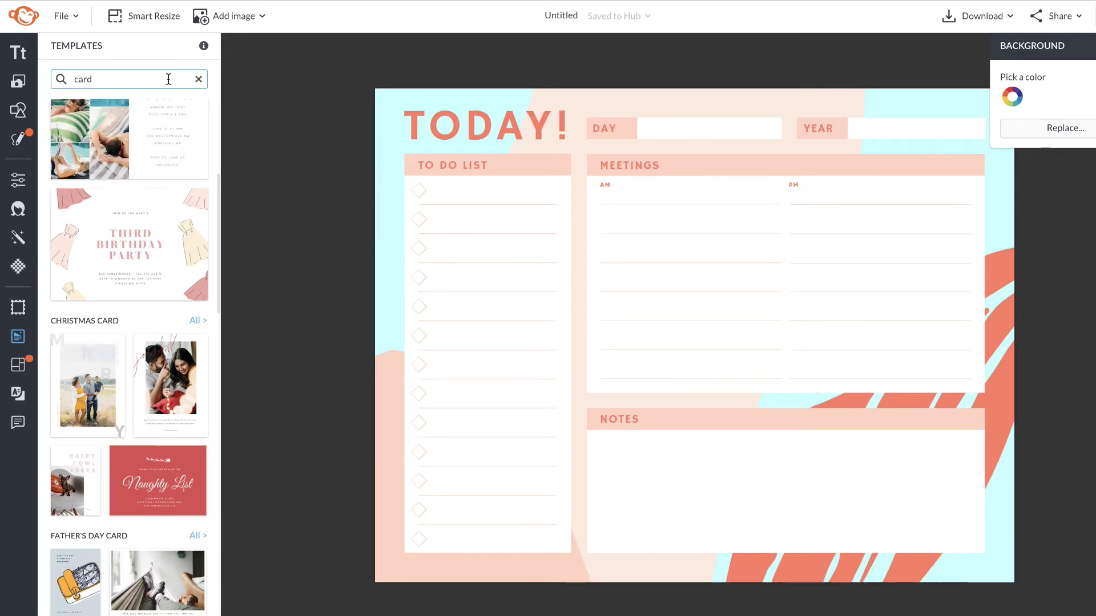
text(resume)
key(Return)
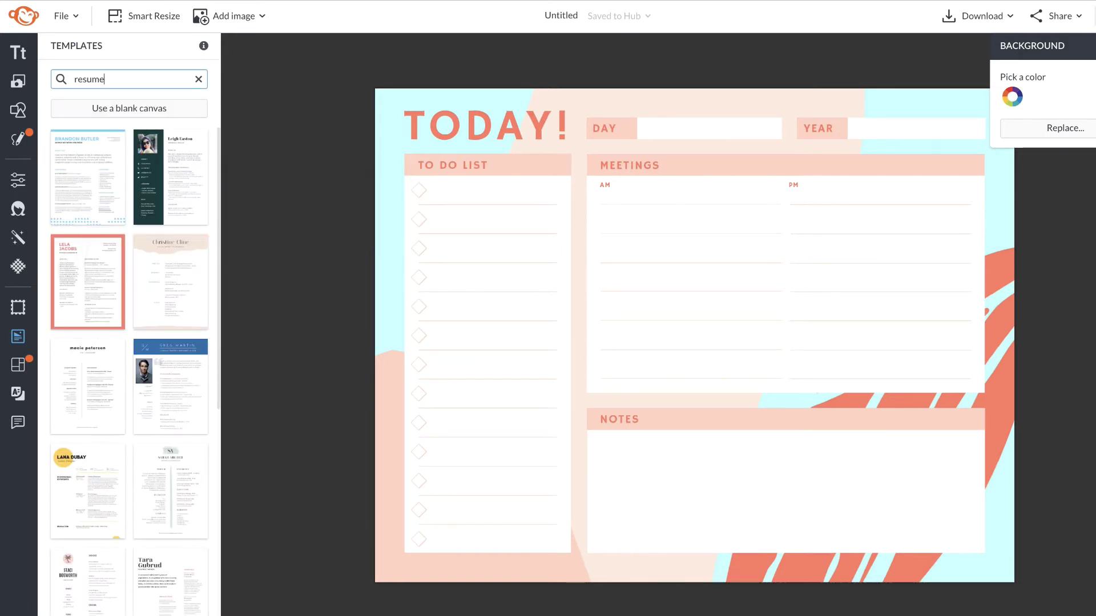
scroll(211, 175, down, 3)
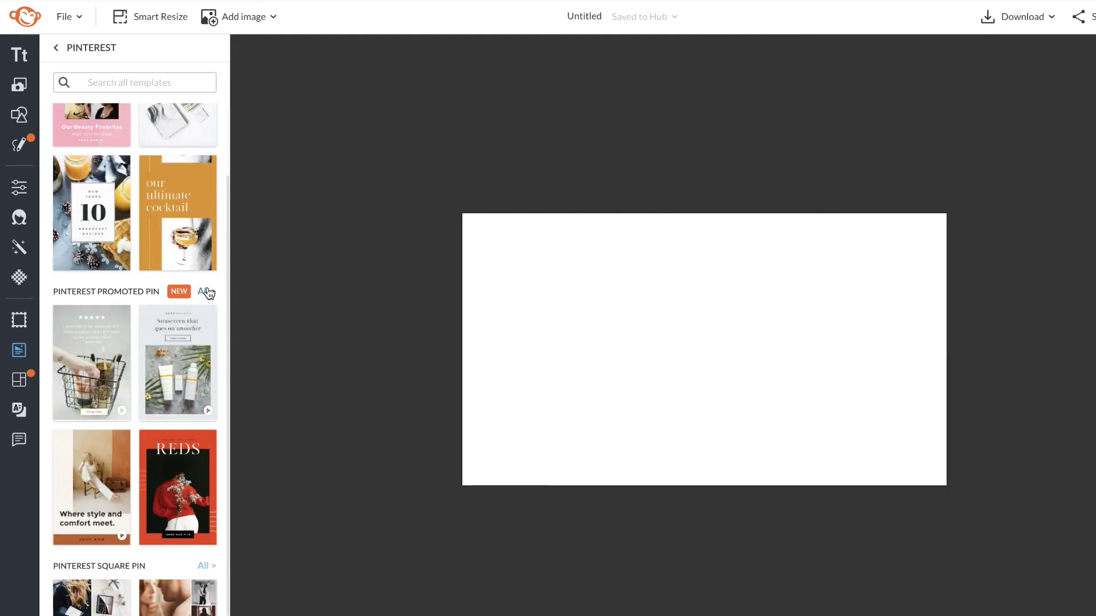
Step: List all Pinterest Promoted Pin templates and load Pumpkin Spice Cheesecake
click(202, 280)
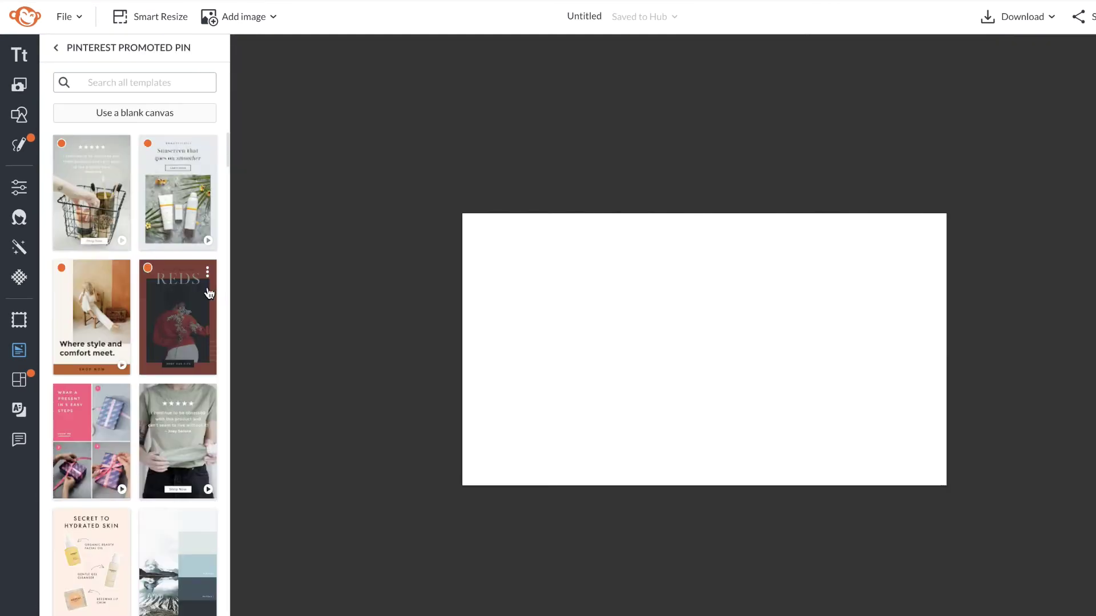
scroll(215, 295, down, 3)
scroll(216, 296, down, 3)
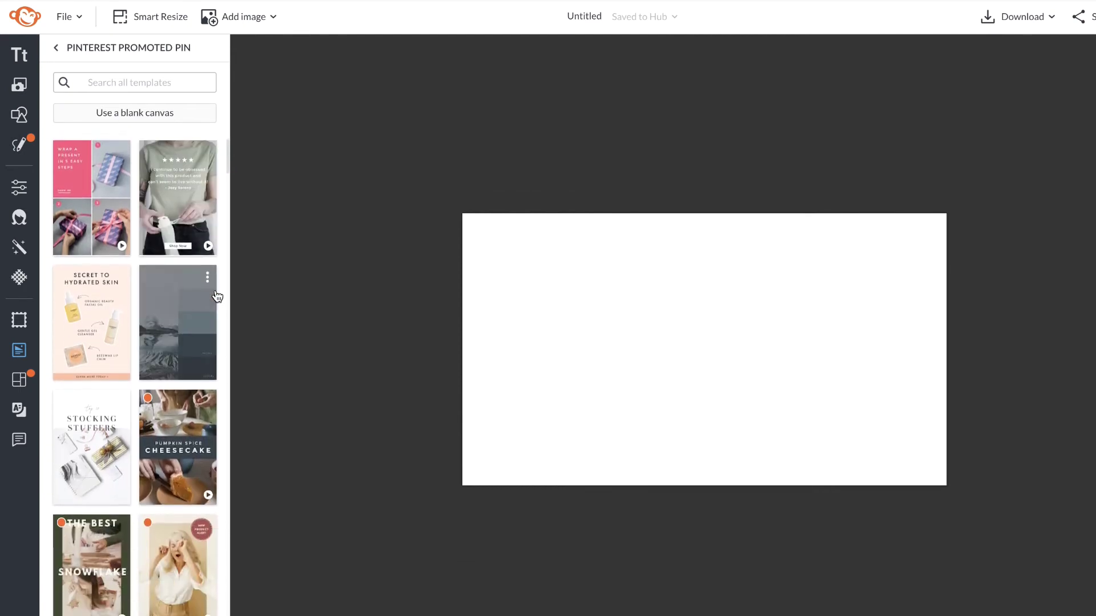
scroll(216, 297, down, 2)
click(199, 377)
Step: Replace it with the New Product Alert Pinterest pin template
scroll(196, 297, down, 2)
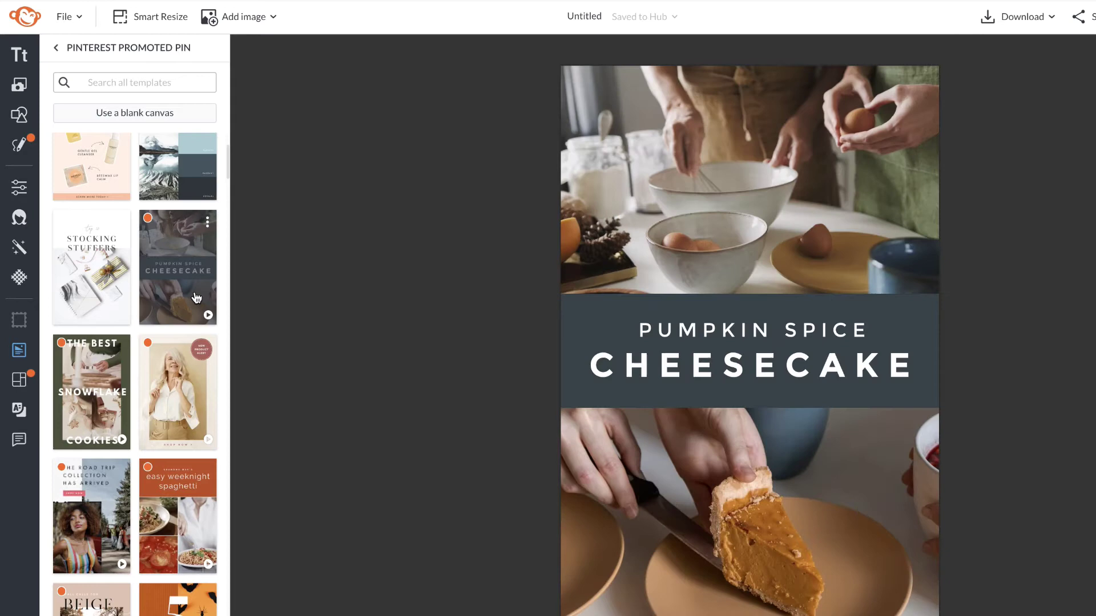
scroll(196, 296, down, 2)
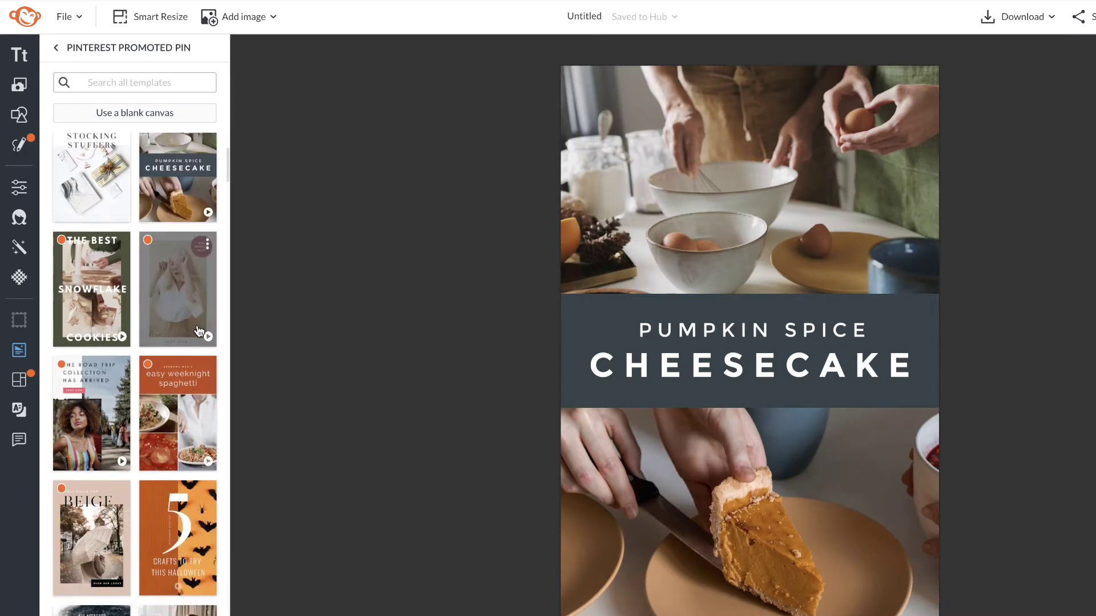
click(193, 316)
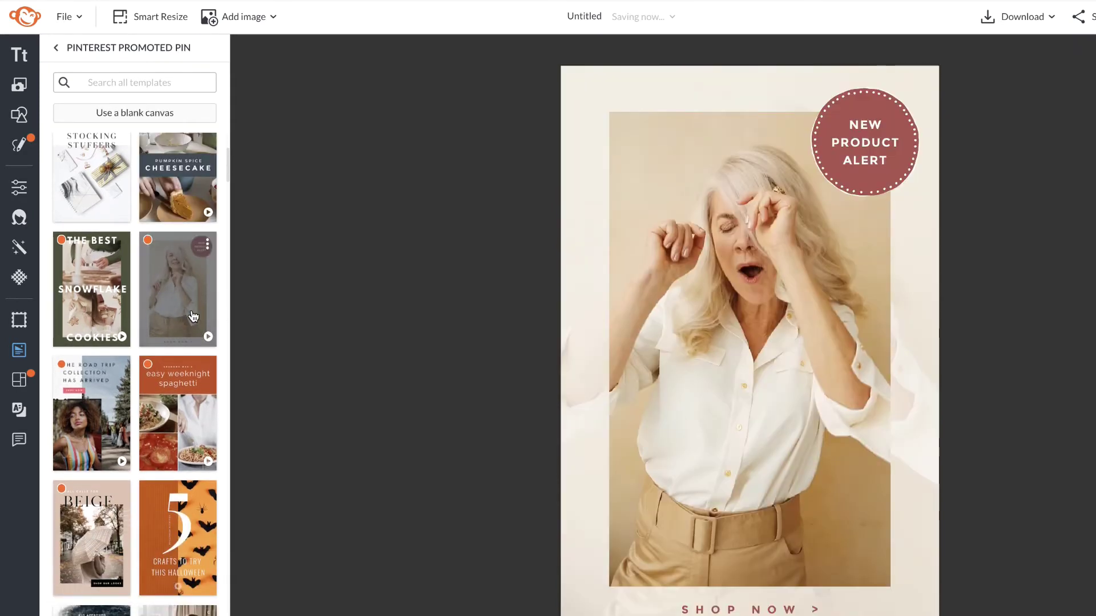
scroll(194, 316, down, 10)
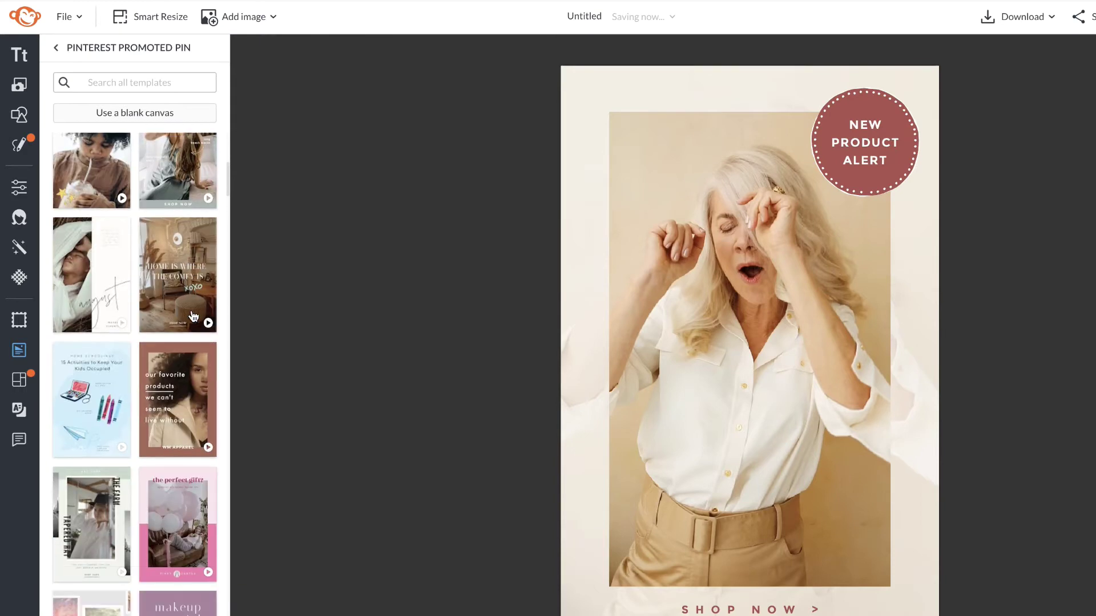
scroll(193, 316, down, 10)
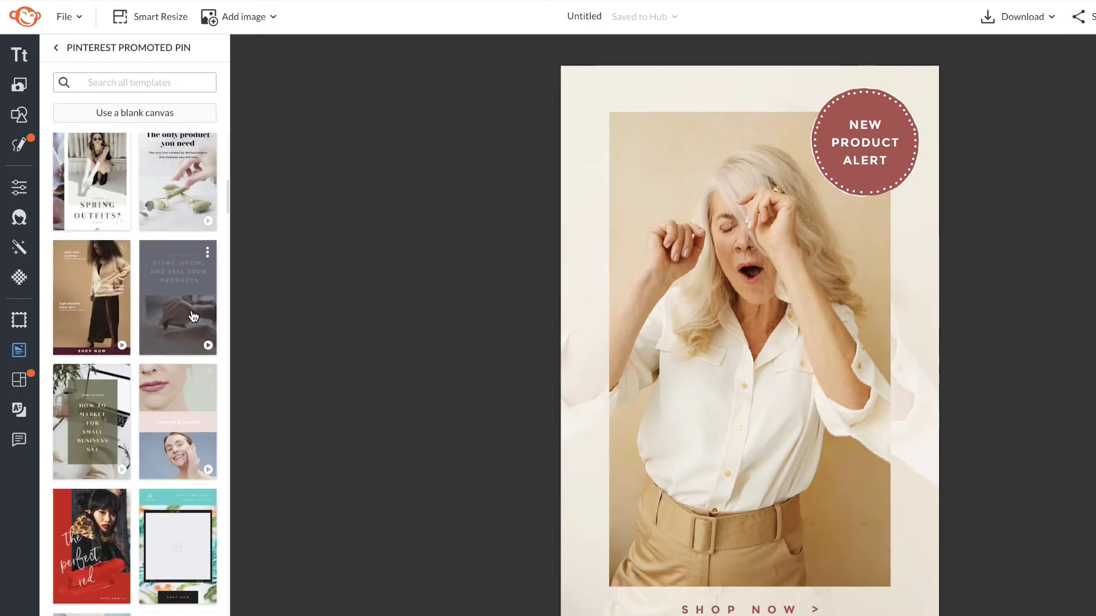
Step: Load the Start, Grow, and Sell Your Products template and inspect its video and heading layers
click(194, 316)
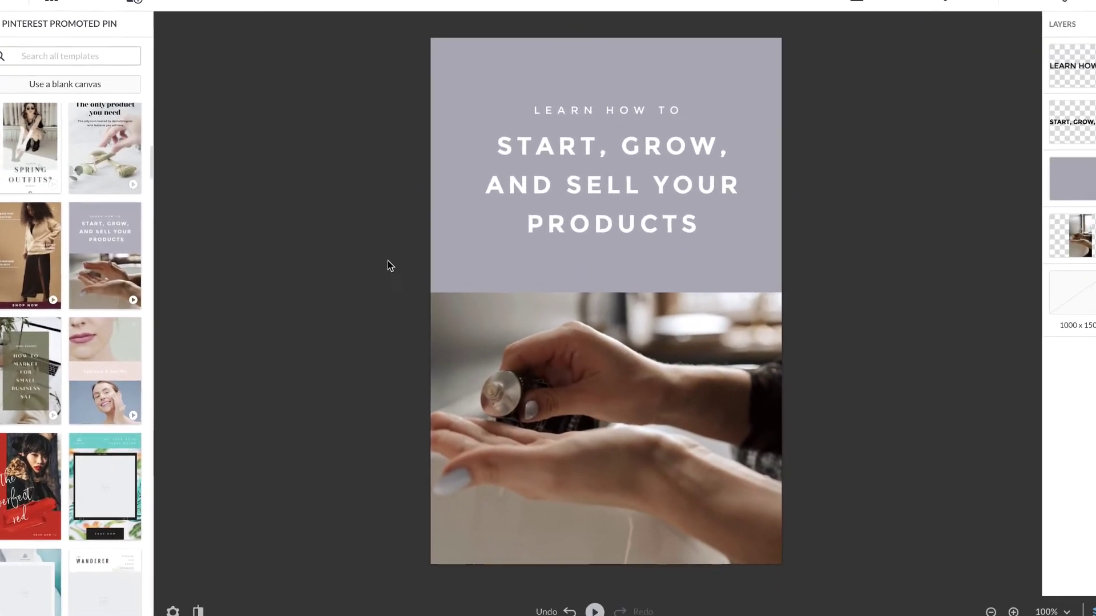
click(598, 441)
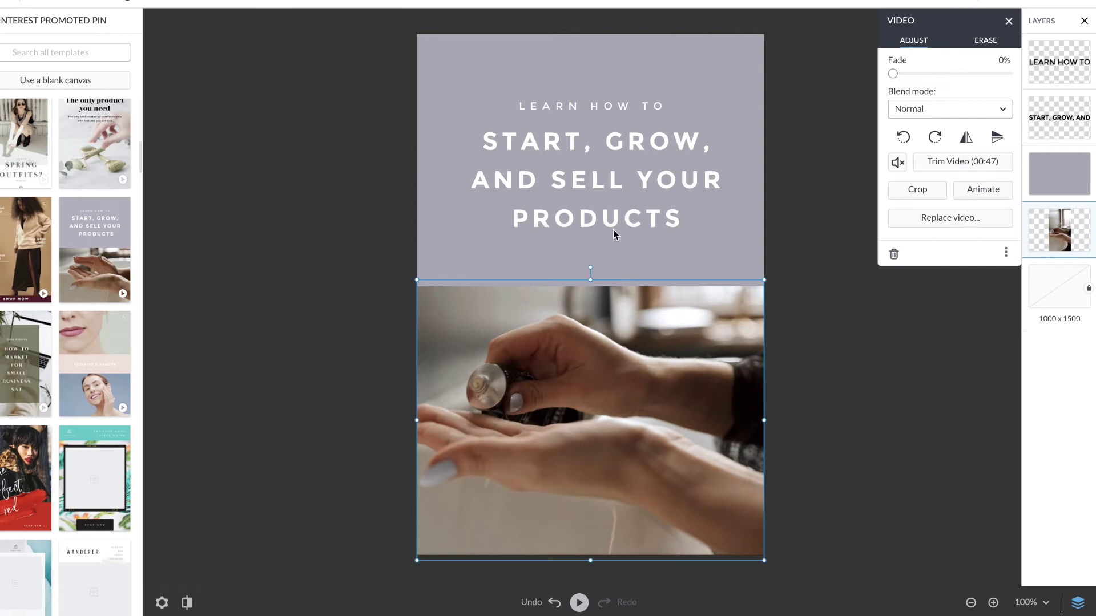
click(620, 183)
Step: Undo an accidental shift of the grey top block, then select the video and move its panel aside
click(638, 48)
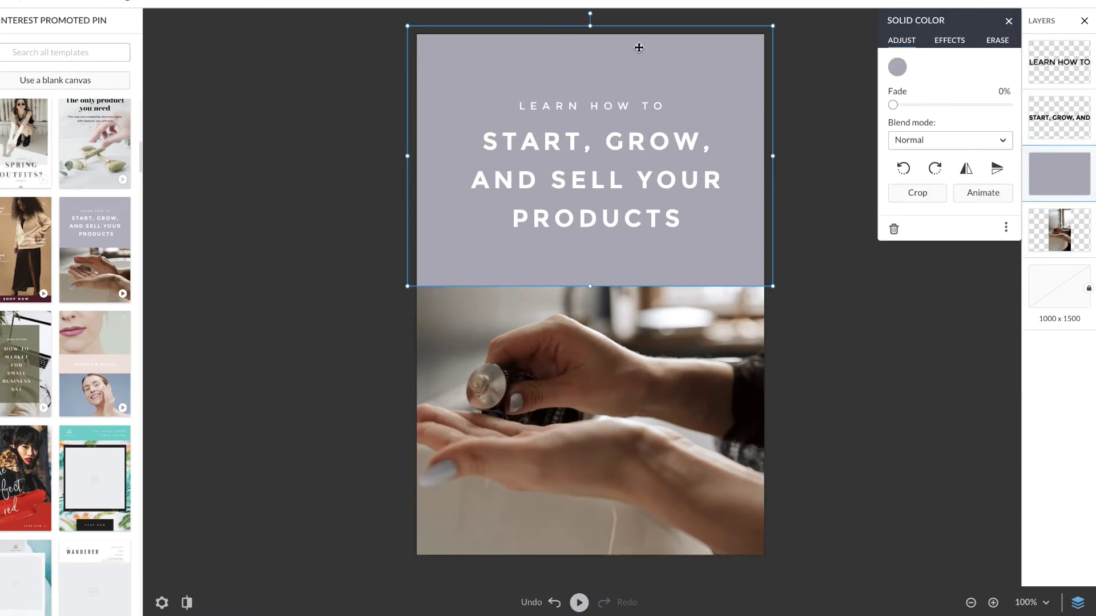
drag(638, 47, 546, 45)
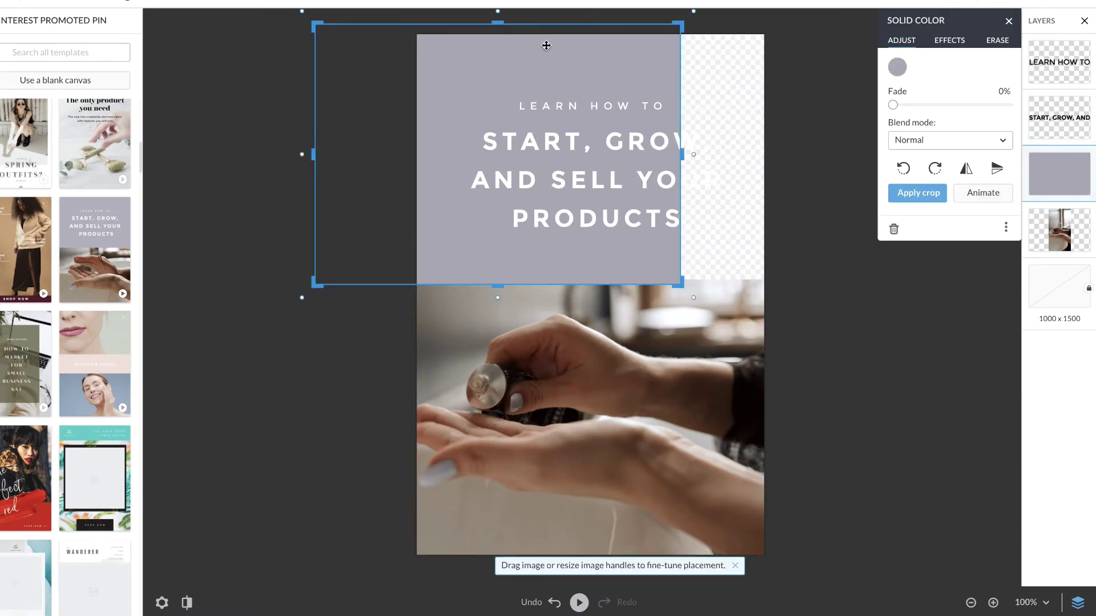
key(ctrl+z)
click(759, 371)
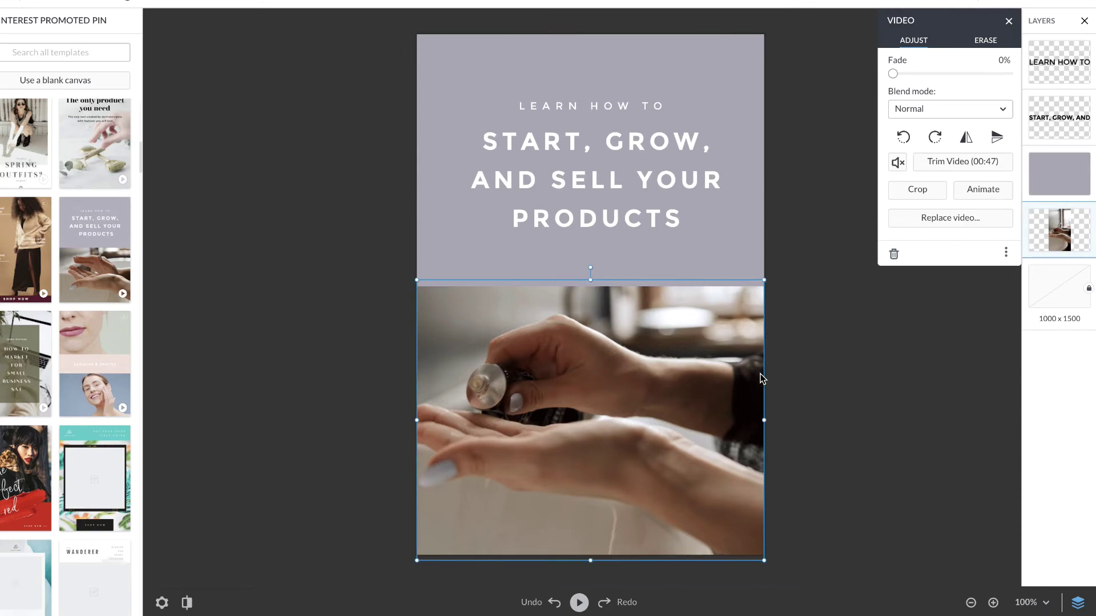
drag(952, 37, 839, 72)
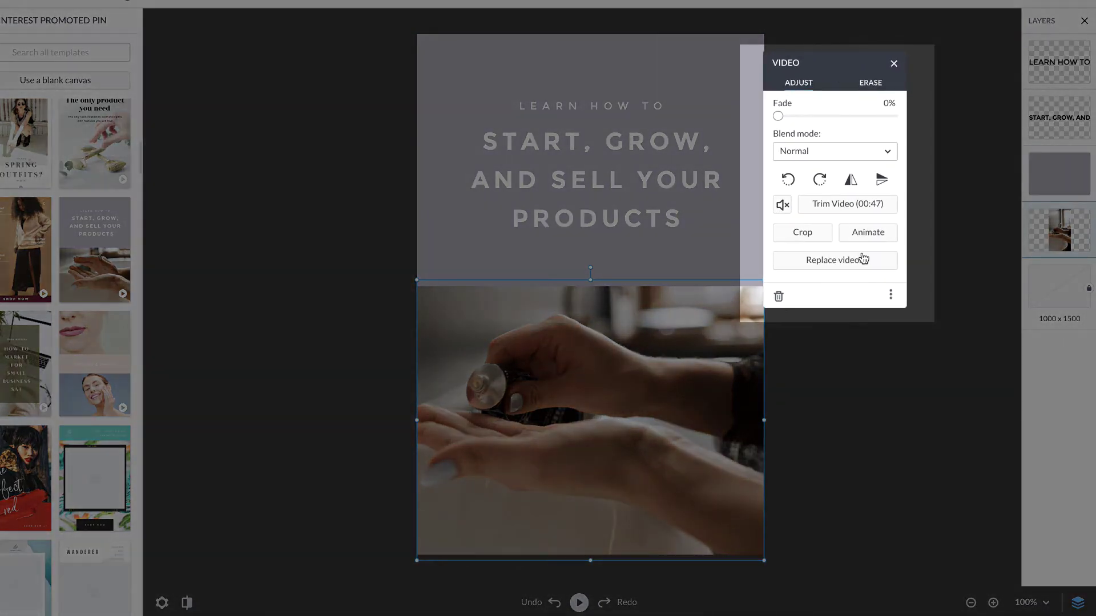
Step: Replace the video with a kitchen stock photo found by searching 'home'
click(864, 260)
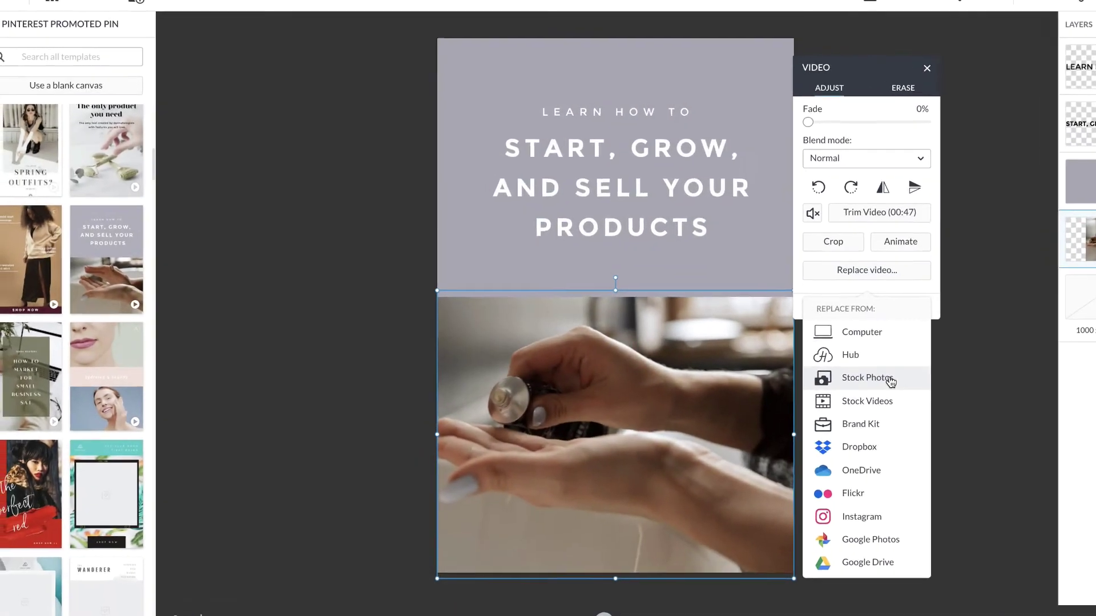
click(836, 365)
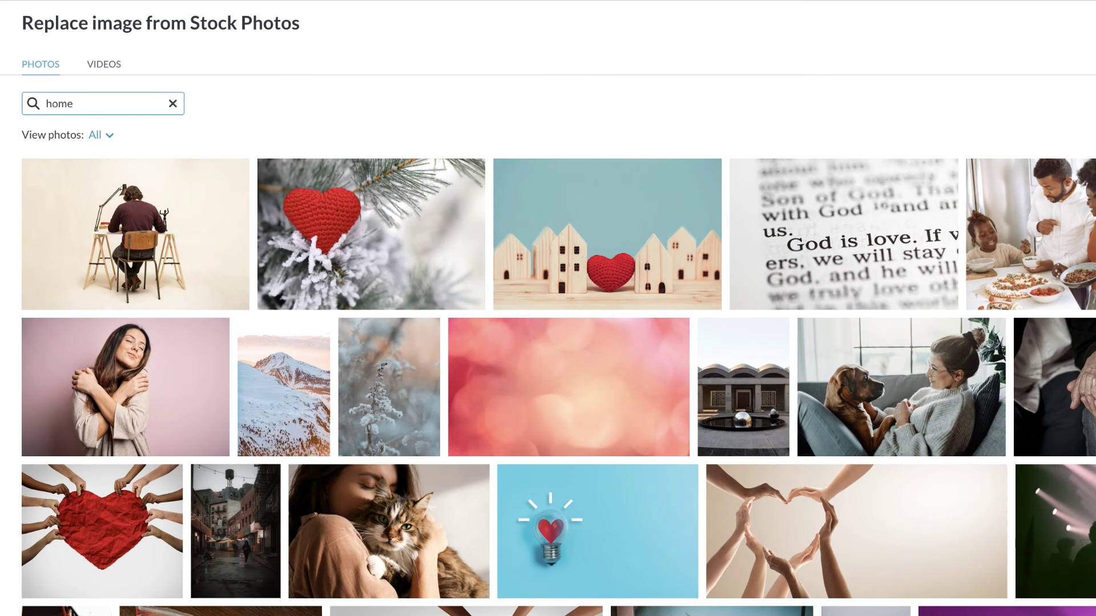
key(Return)
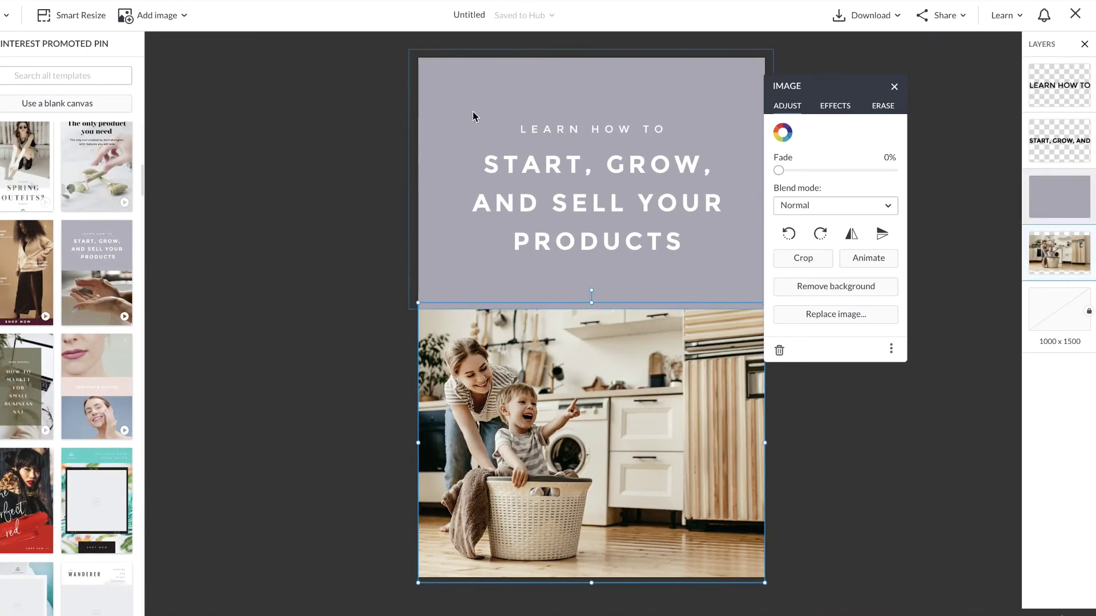
Step: Colour the grey top panel beige #d7d0c0, sampled from the photo
click(472, 112)
click(782, 133)
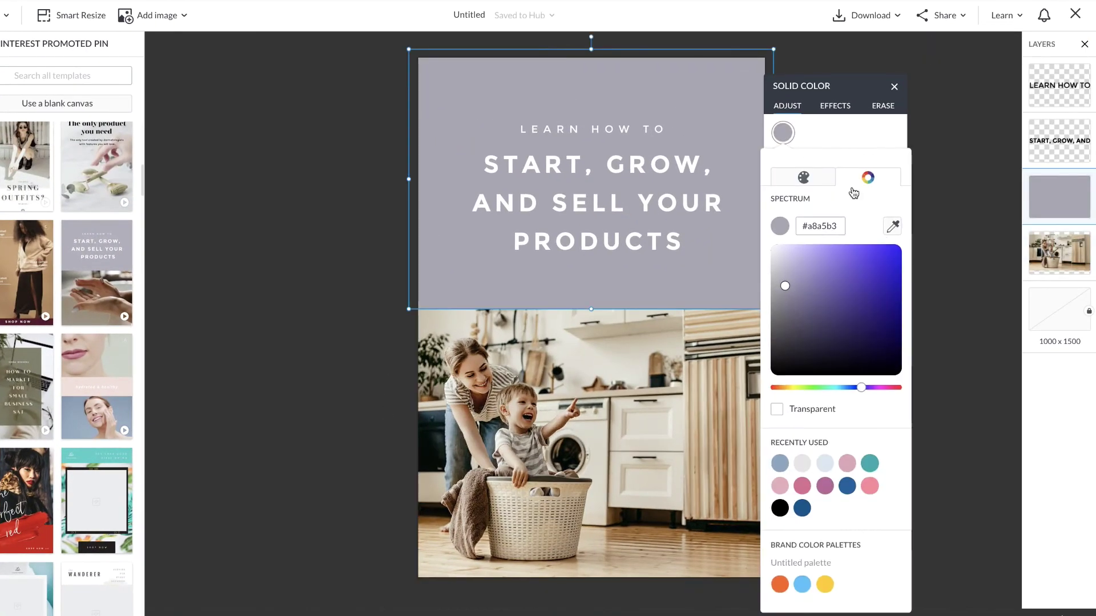
click(892, 226)
click(652, 478)
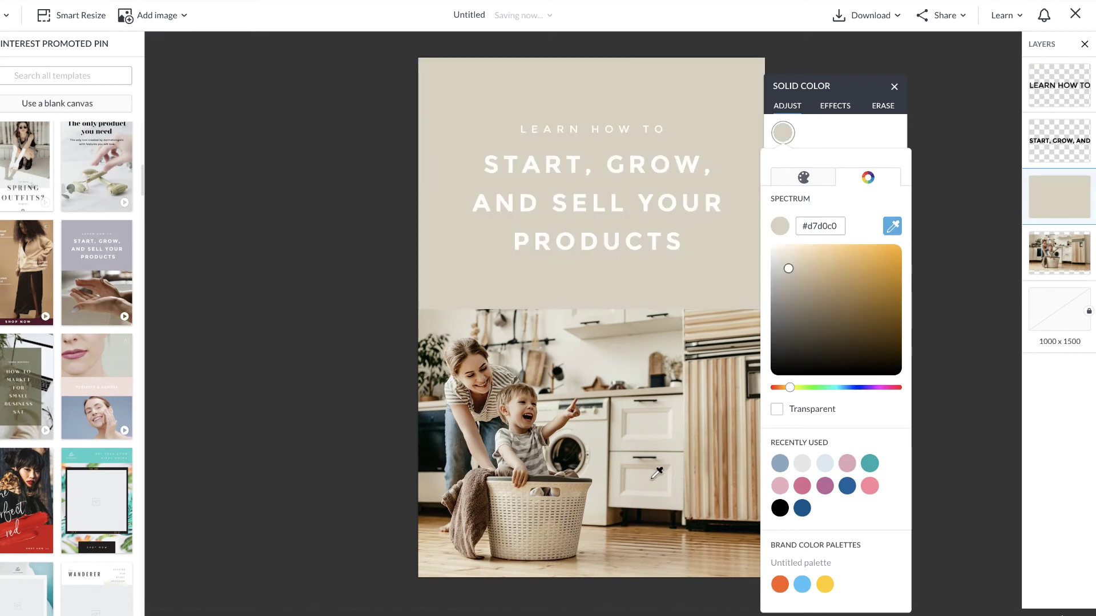
click(602, 130)
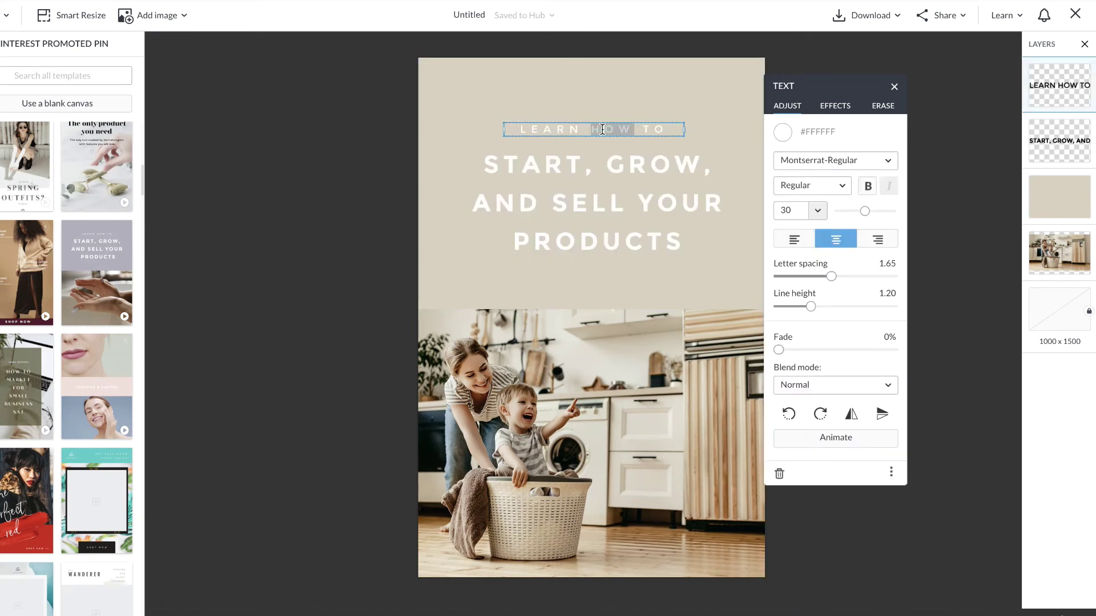
Step: Change the small line to 'IT'S MORE THAN A HOUSE' and widen its box to one row
text(IT'S MORE THAN A)
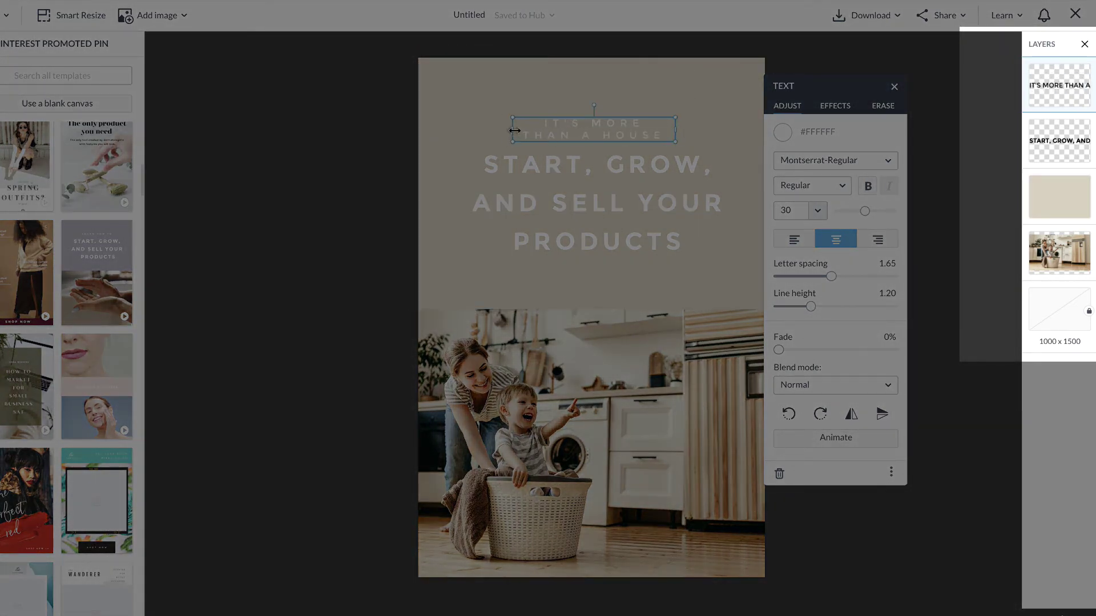
drag(467, 131, 441, 130)
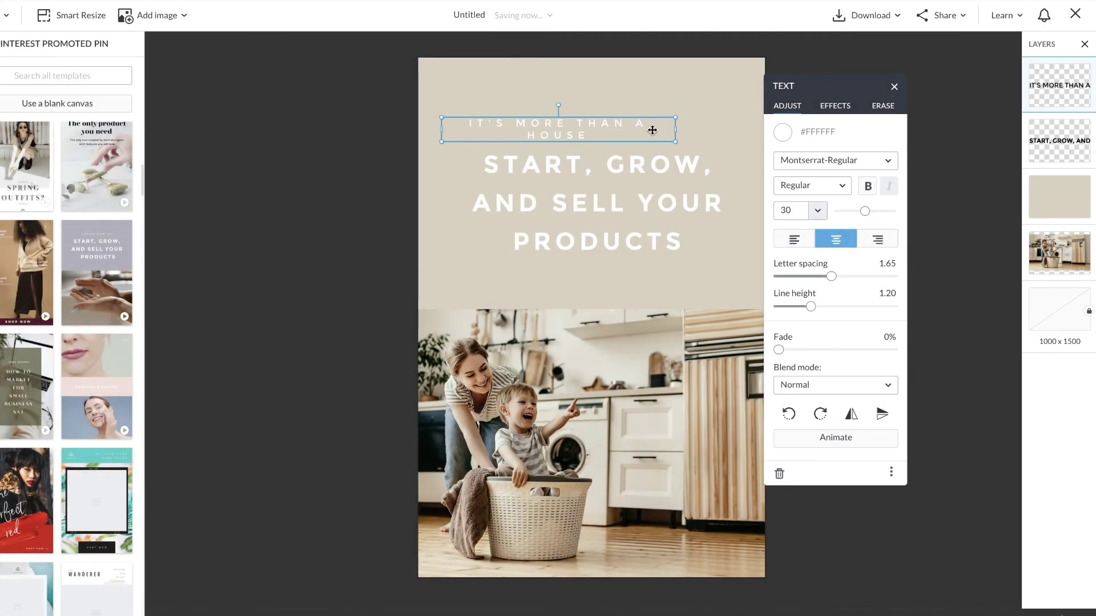
drag(675, 129, 729, 130)
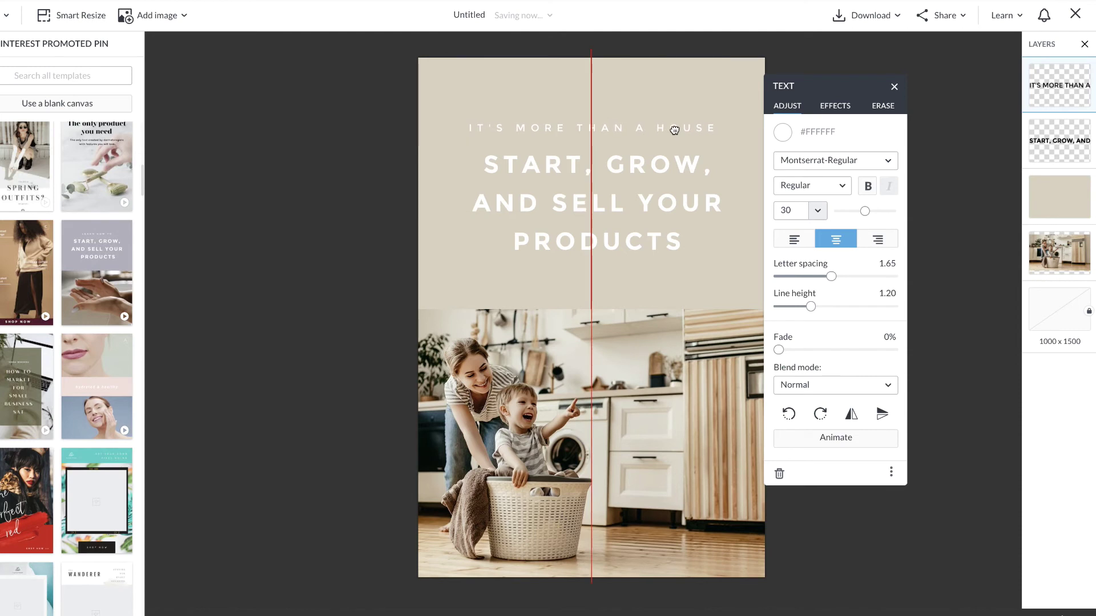
Step: Replace the headline text with 'IT'S A HOME'
click(654, 213)
double_click(654, 213)
key(ctrl+a)
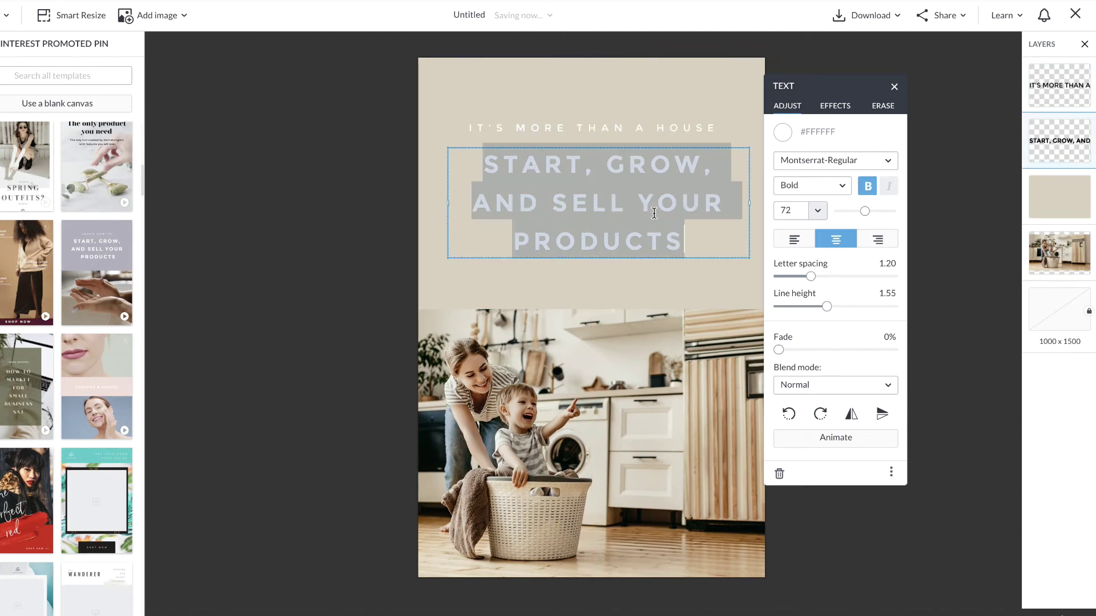
text(IT'S A HO)
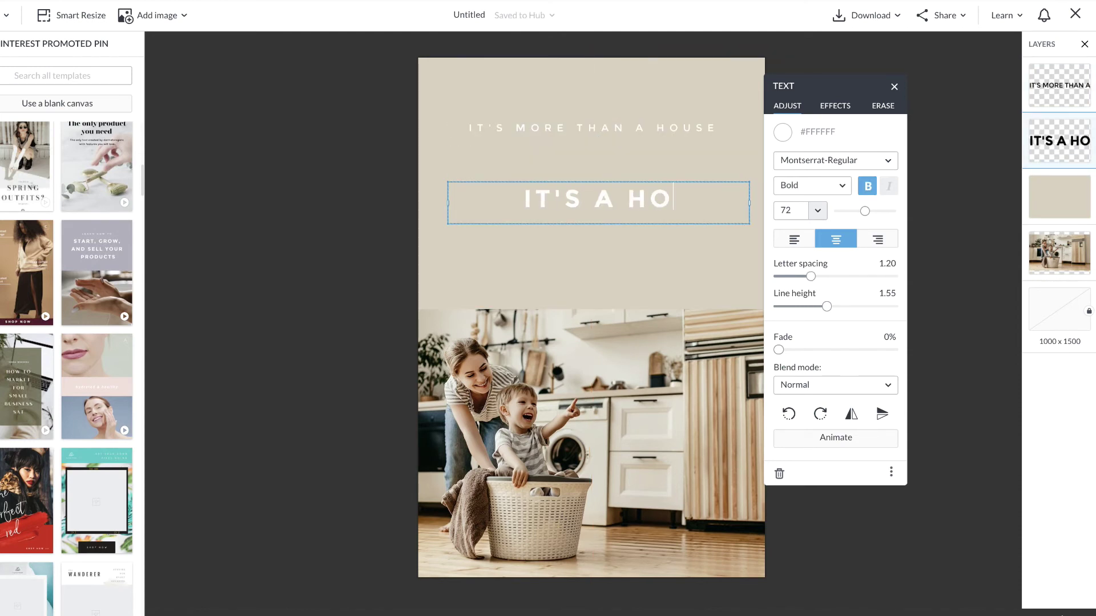
text(ME)
Step: Move the tagline down and the headline up so the lines sit closer
click(631, 127)
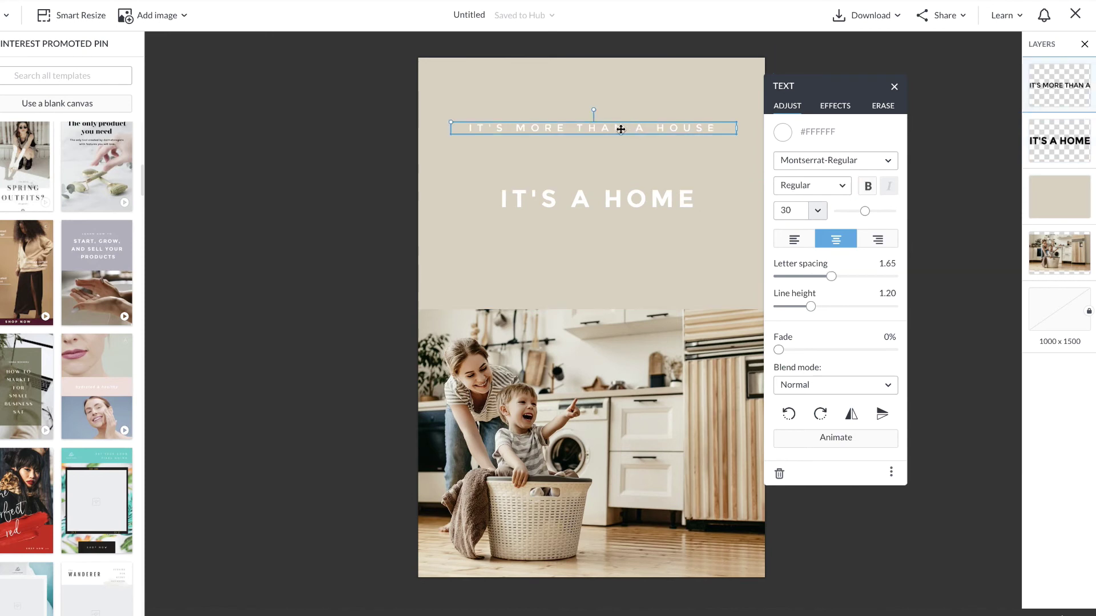
drag(621, 129, 621, 146)
drag(618, 196, 612, 179)
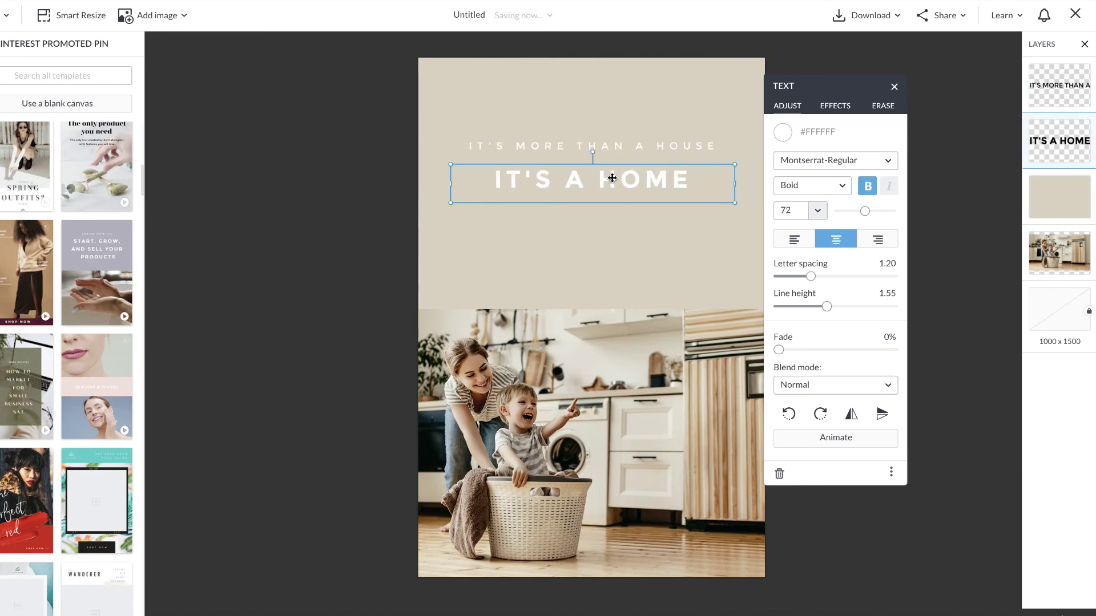
Step: Set both heading lines in the Abhaya Libre font
shift+click(640, 148)
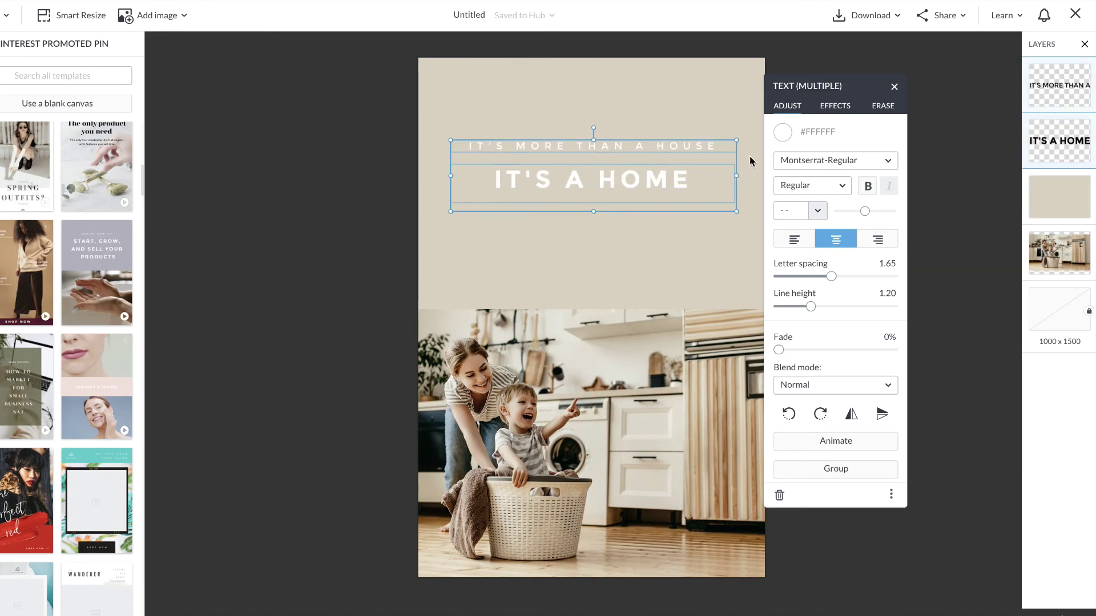
click(801, 160)
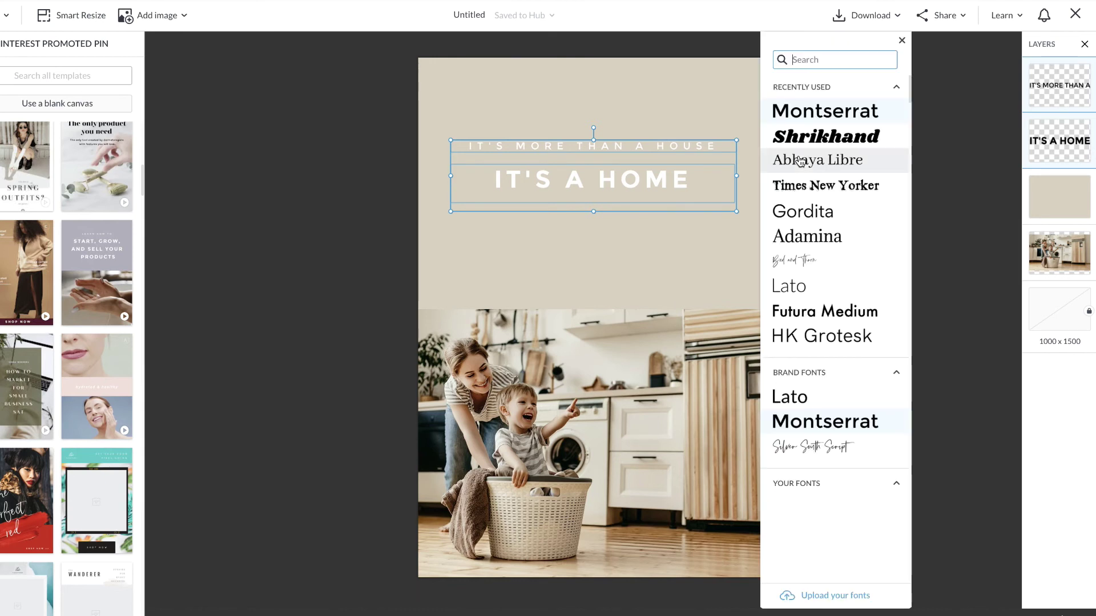
click(826, 135)
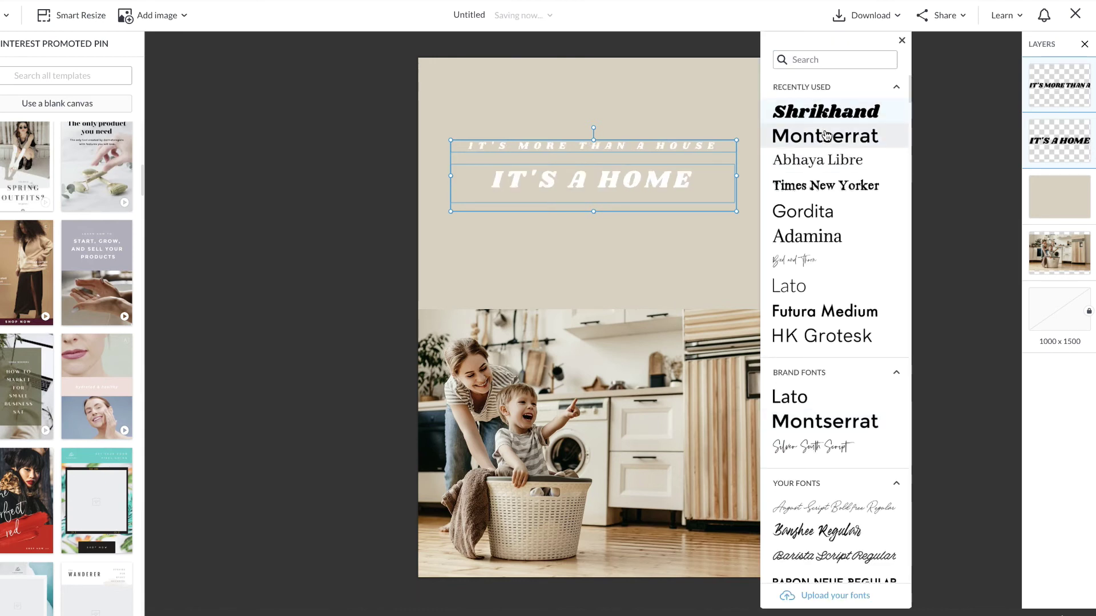
click(834, 162)
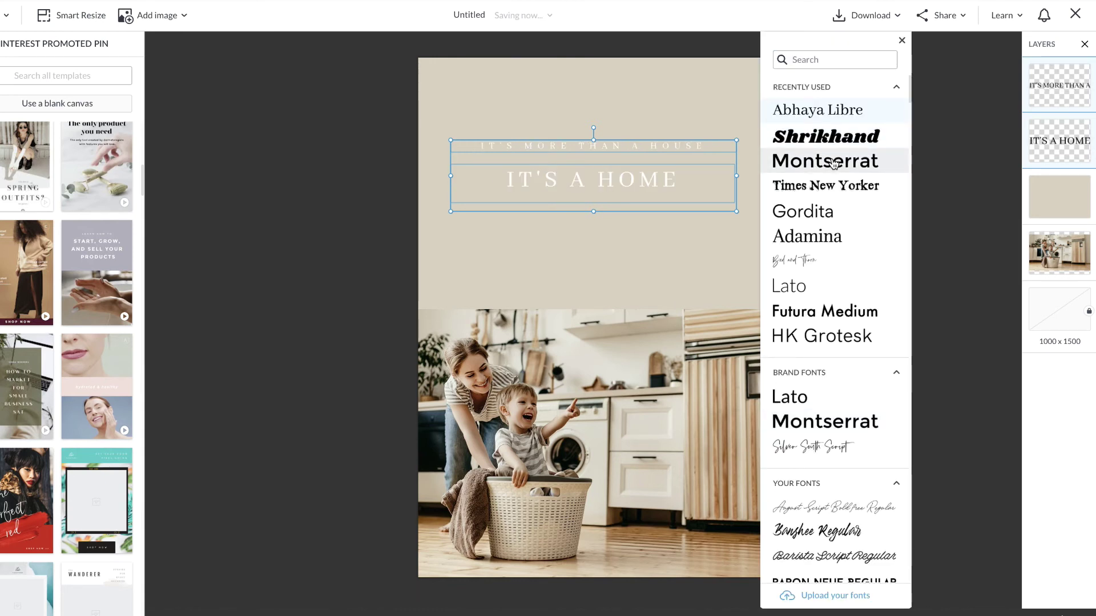
click(931, 173)
click(931, 174)
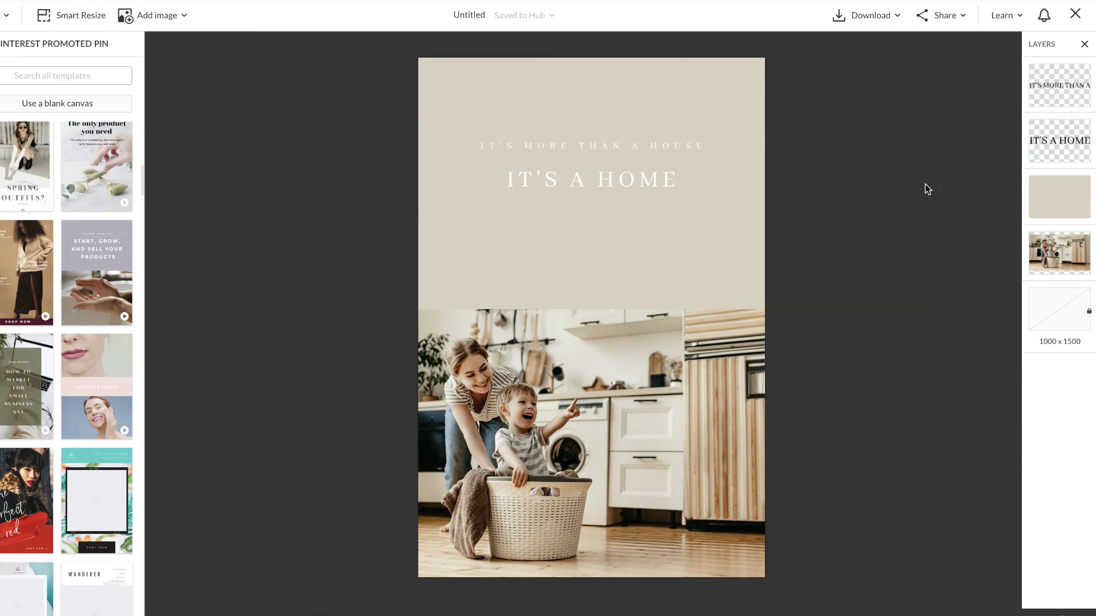
Step: Enlarge both heading lines slightly and centre them horizontally on the pin
click(687, 147)
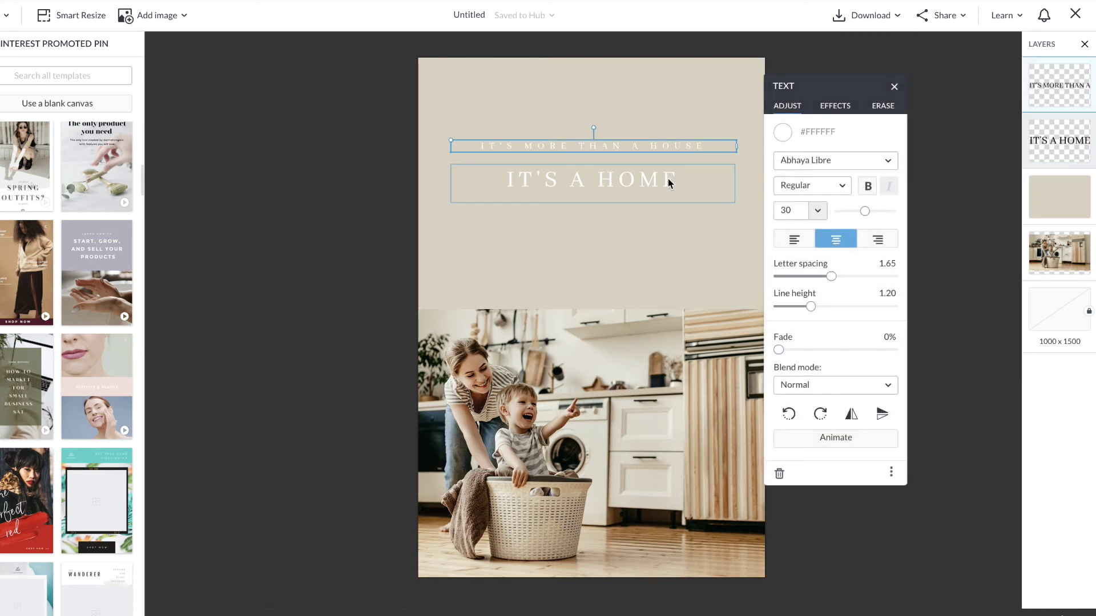
shift+click(669, 183)
drag(456, 216, 406, 245)
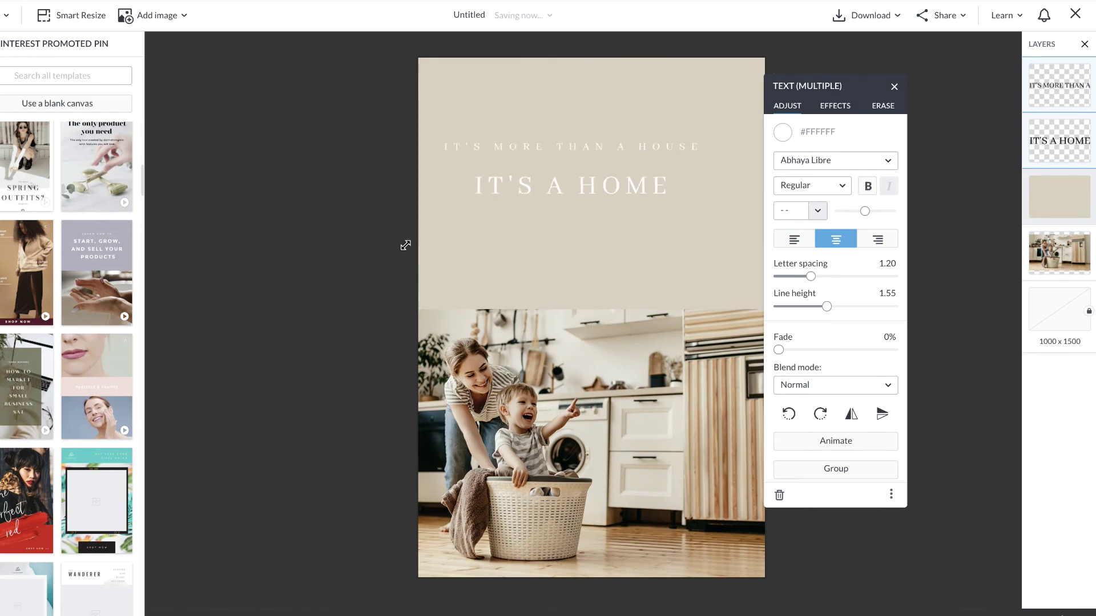
drag(540, 203, 570, 206)
click(358, 291)
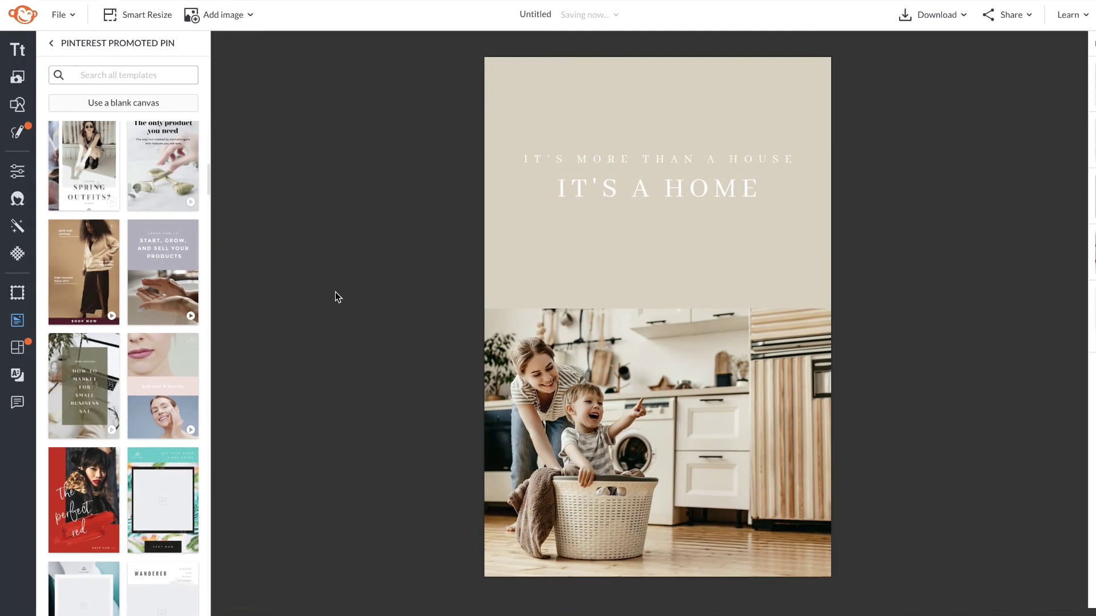
Step: Add a Basic rectangle and shape it into a thin bar centred below the heading
click(16, 112)
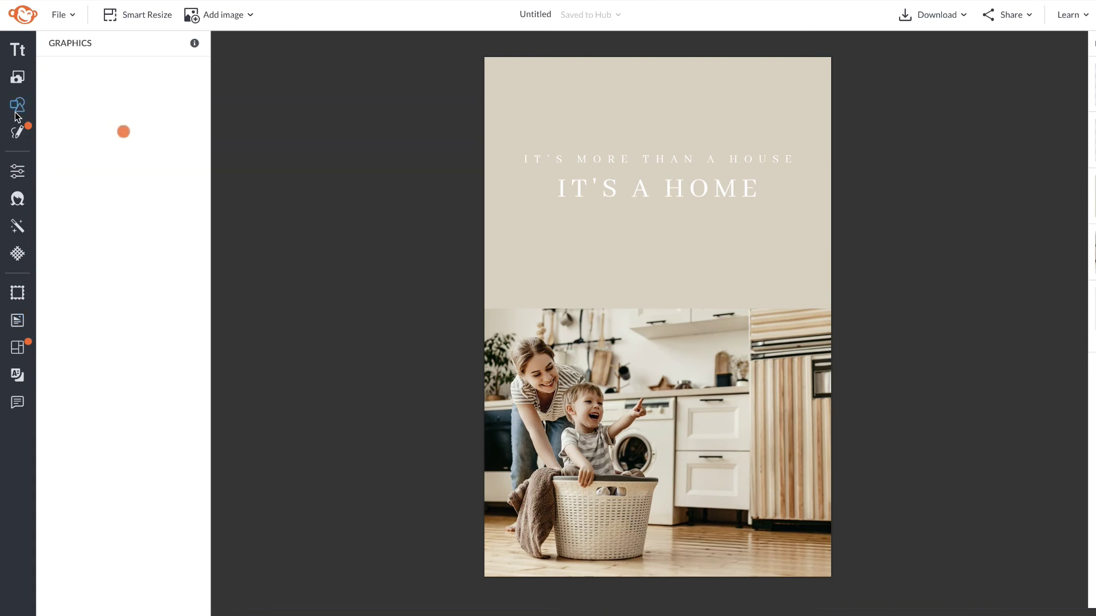
click(89, 164)
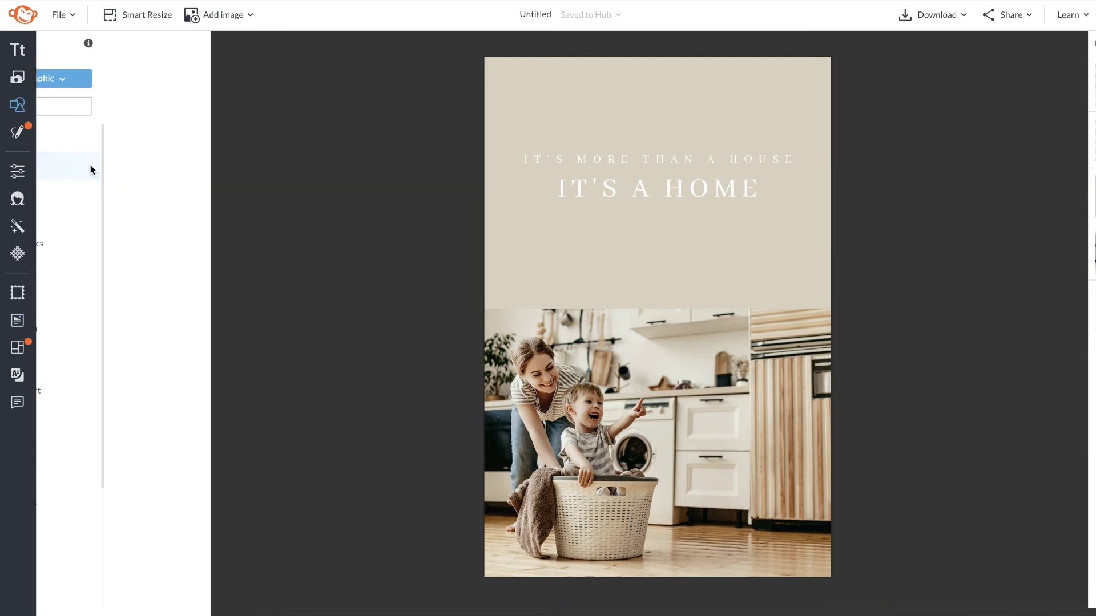
click(91, 177)
drag(673, 304, 724, 256)
drag(668, 280, 663, 246)
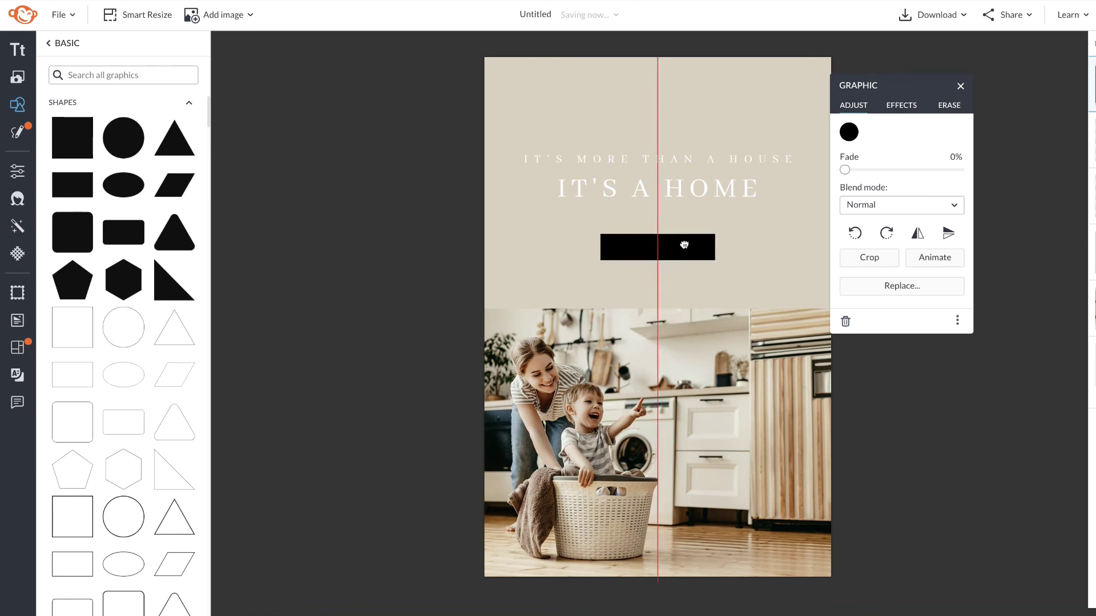
Step: Colour the bar tan #bda486 from the photo and add a text box for its label
click(848, 132)
click(648, 488)
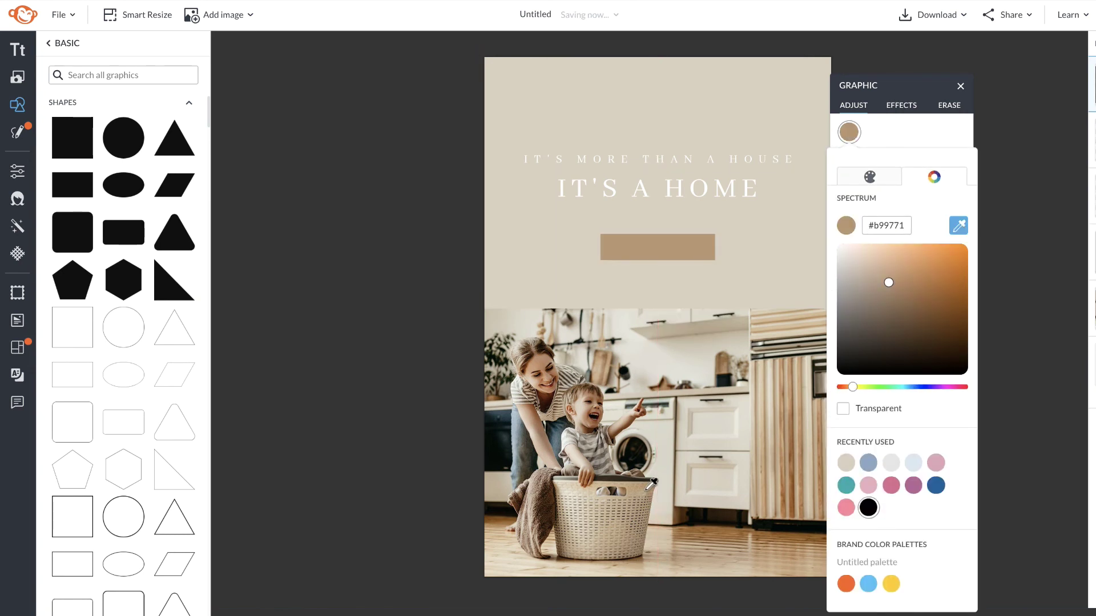
click(428, 303)
click(662, 188)
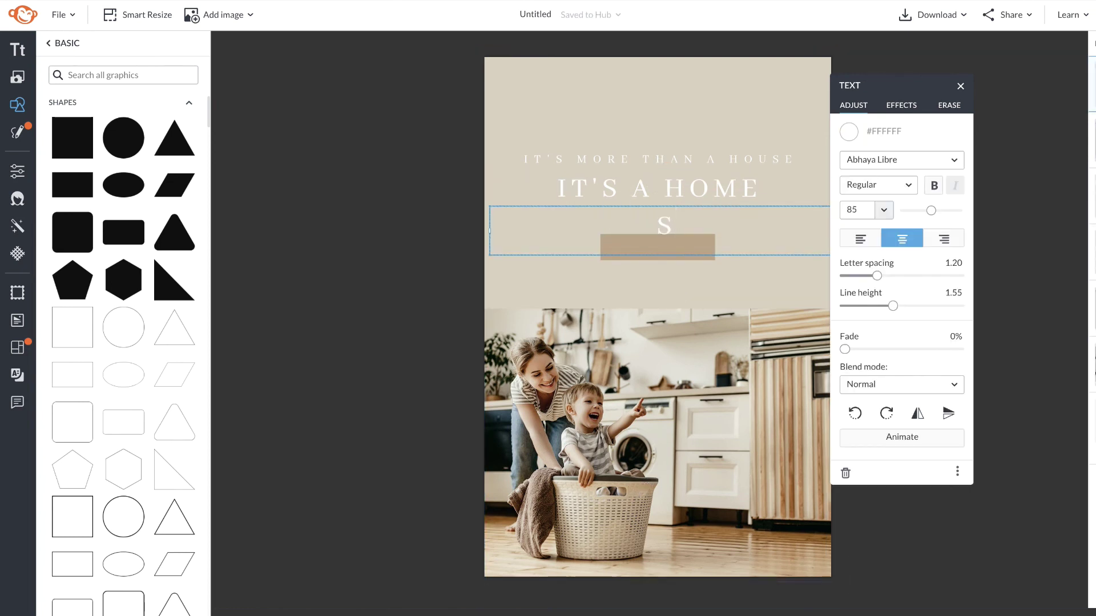